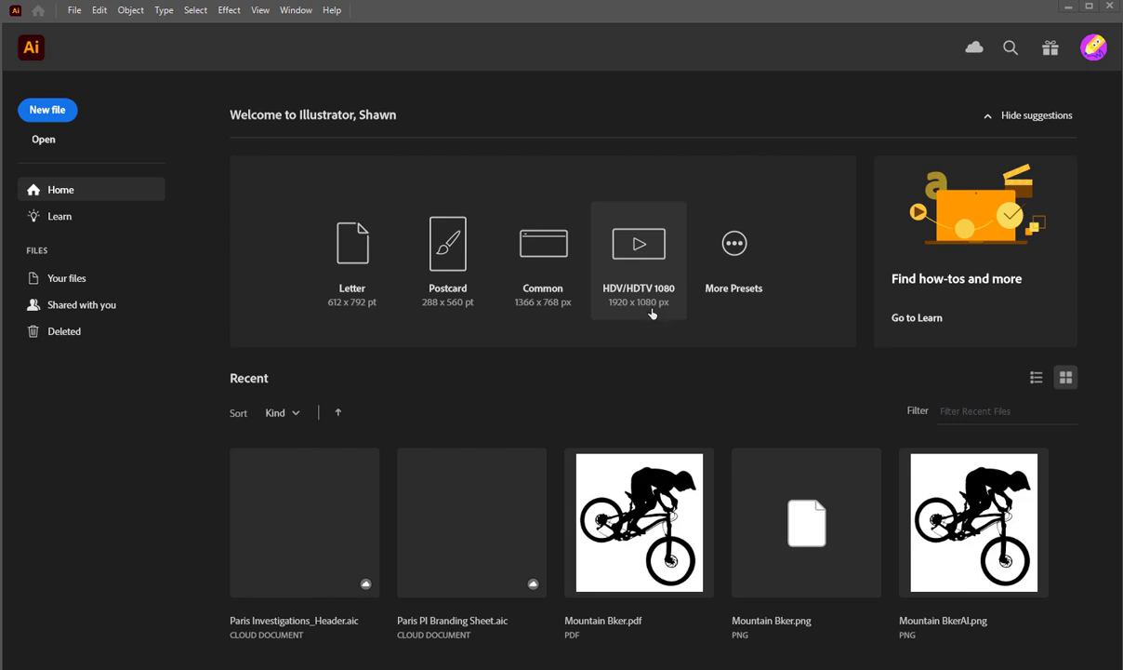
- Examine the new-document presets for film and video, print, web, mobile, saved, and art and illustration without creating a document
{"action": "left_click", "coordinate": [735, 255]}
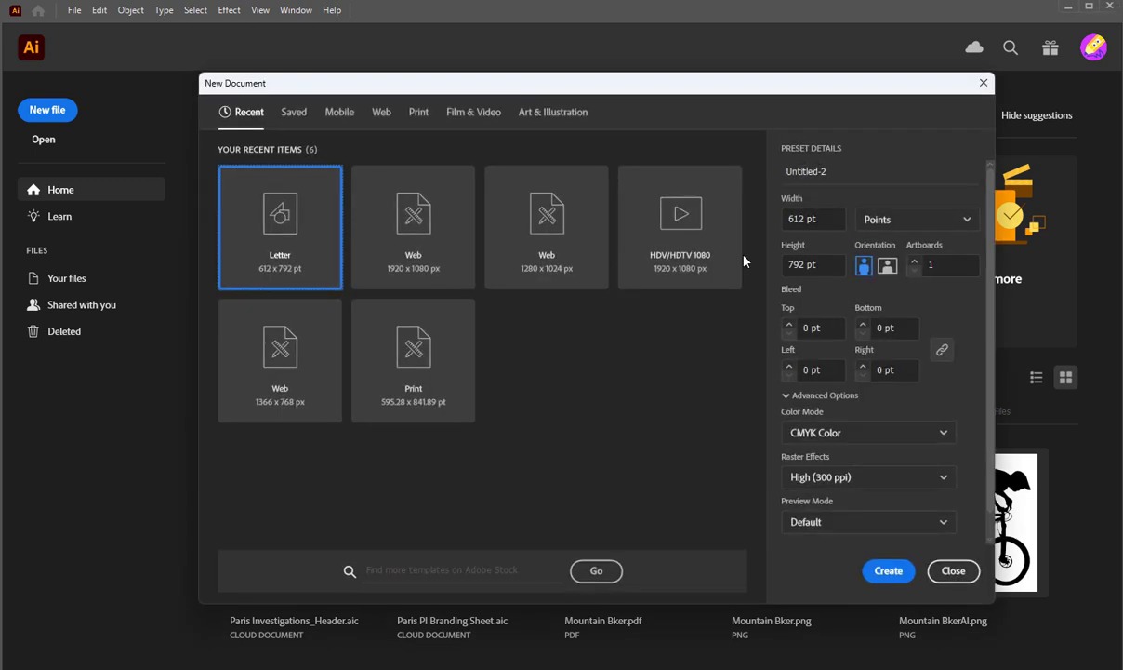
{"action": "left_click", "coordinate": [479, 113]}
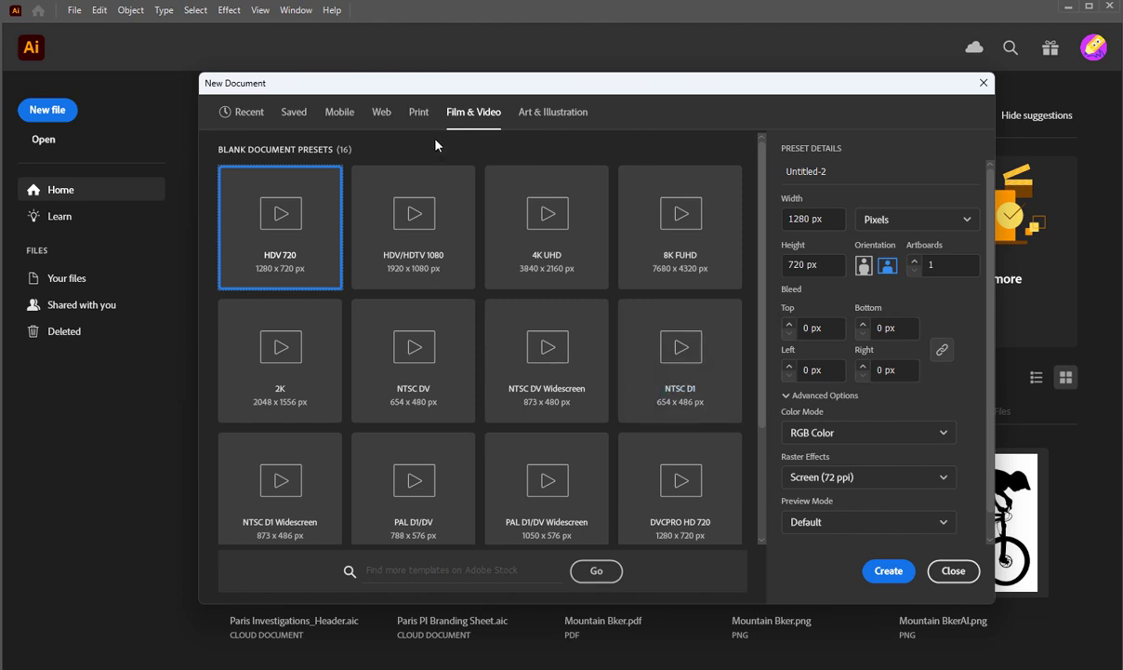
{"action": "left_click", "coordinate": [417, 111]}
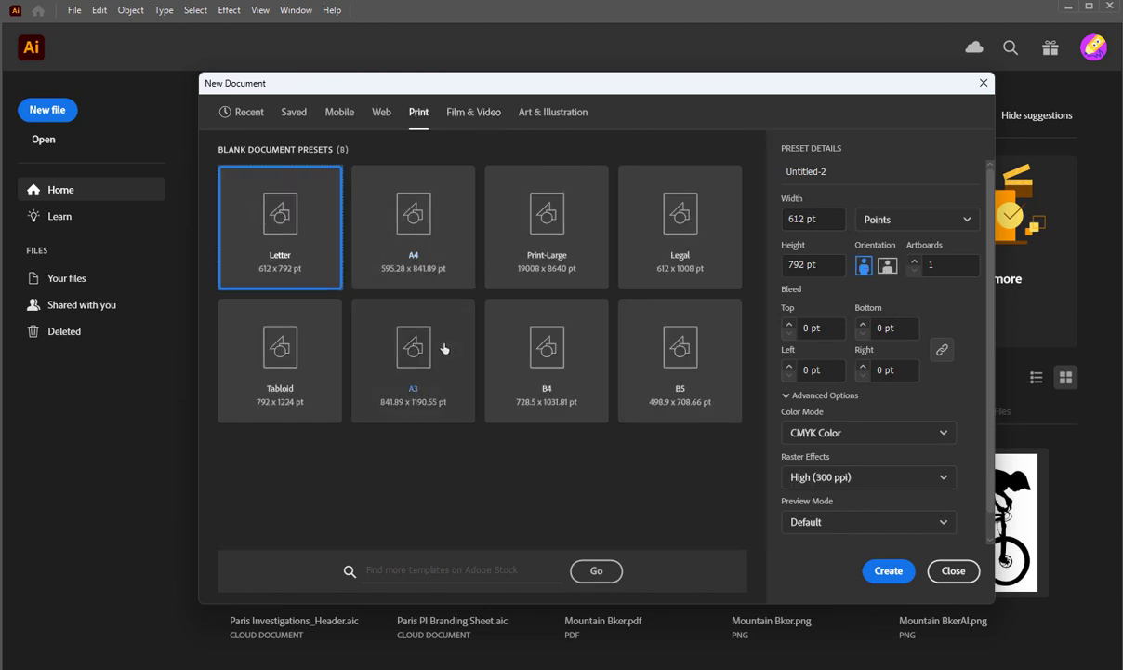
{"action": "left_click", "coordinate": [386, 115]}
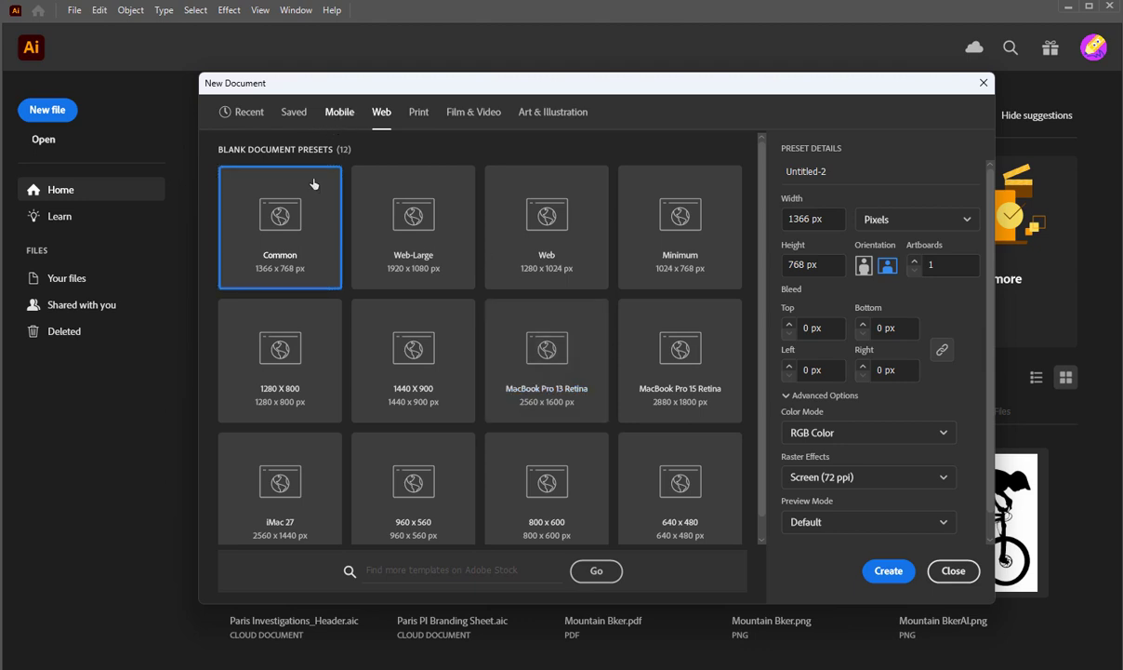
{"action": "left_click", "coordinate": [340, 112]}
{"action": "left_click", "coordinate": [294, 119]}
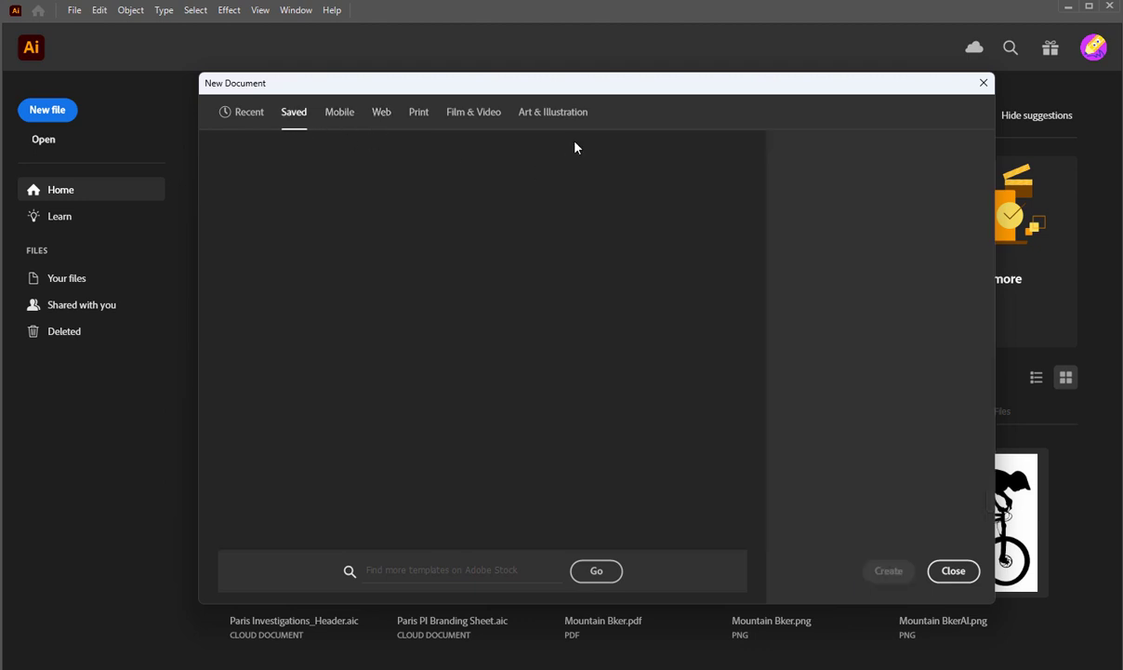
{"action": "left_click", "coordinate": [570, 116]}
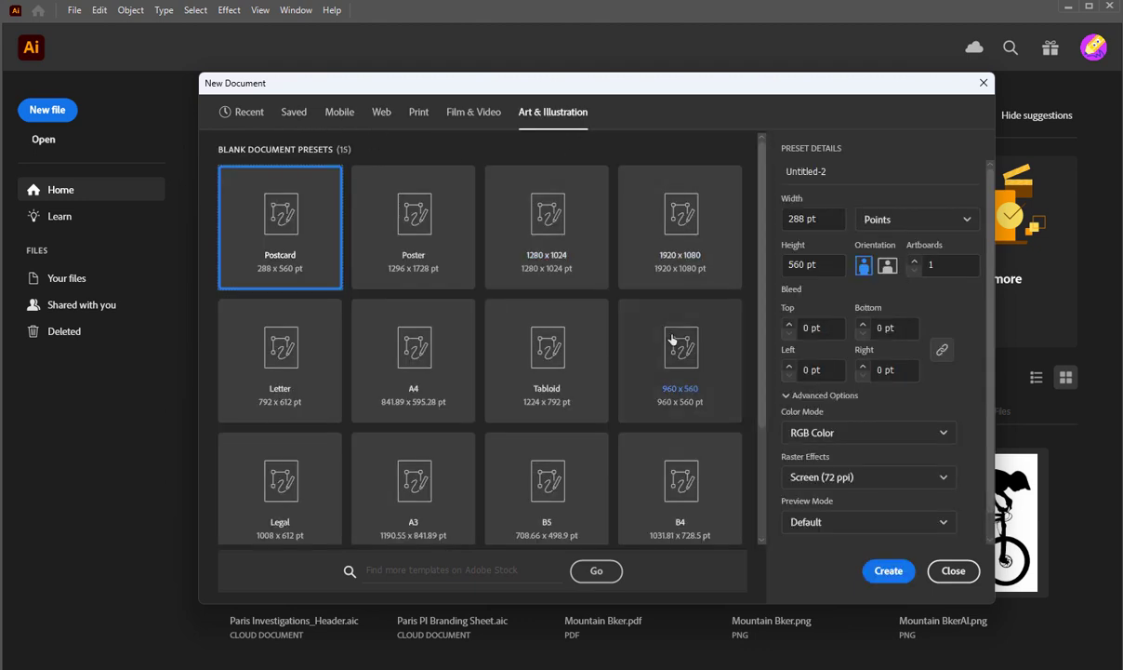
{"action": "left_click", "coordinate": [462, 114]}
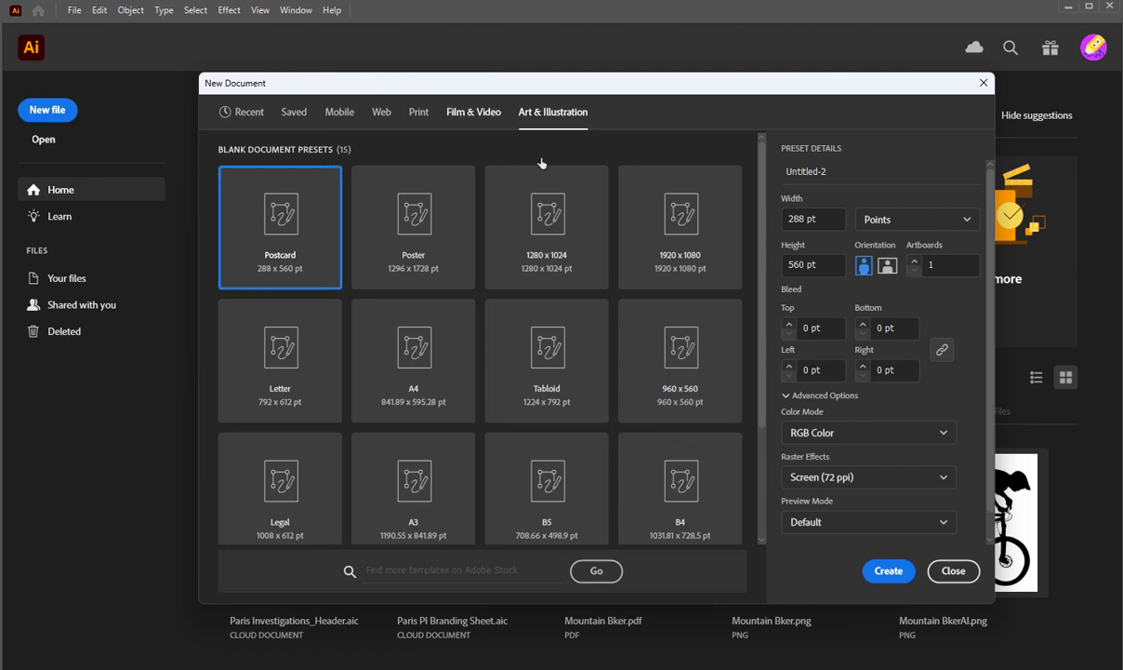
{"action": "left_click", "coordinate": [953, 571]}
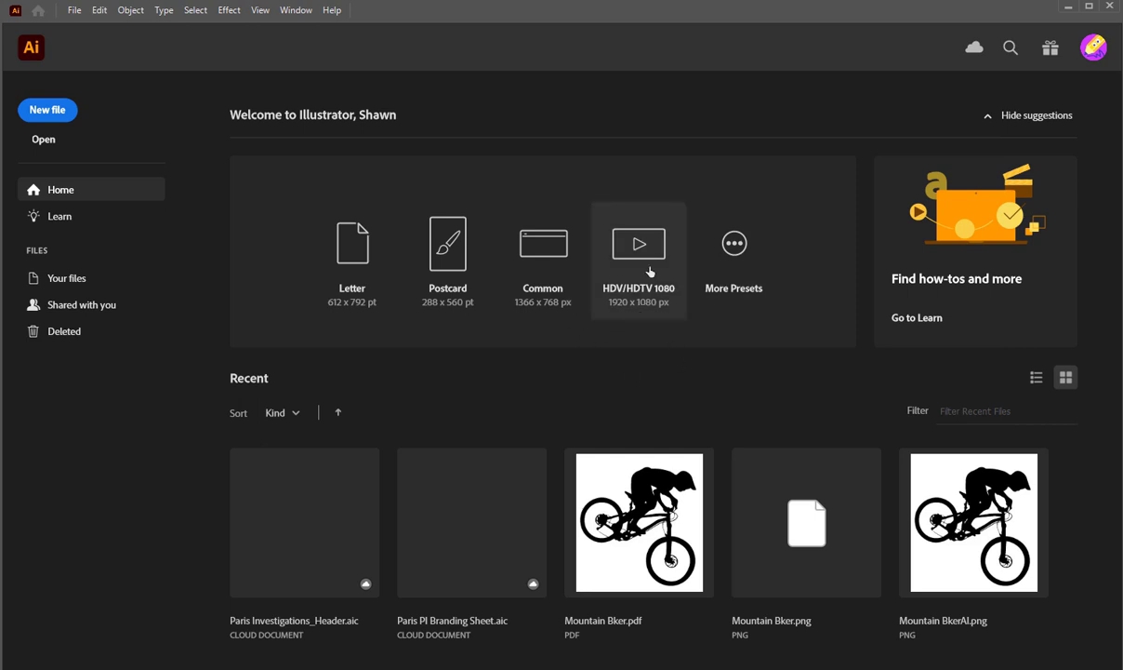
- Create a new document from the Web-Large preset at 1920 x 1080 px
{"action": "left_click", "coordinate": [736, 254]}
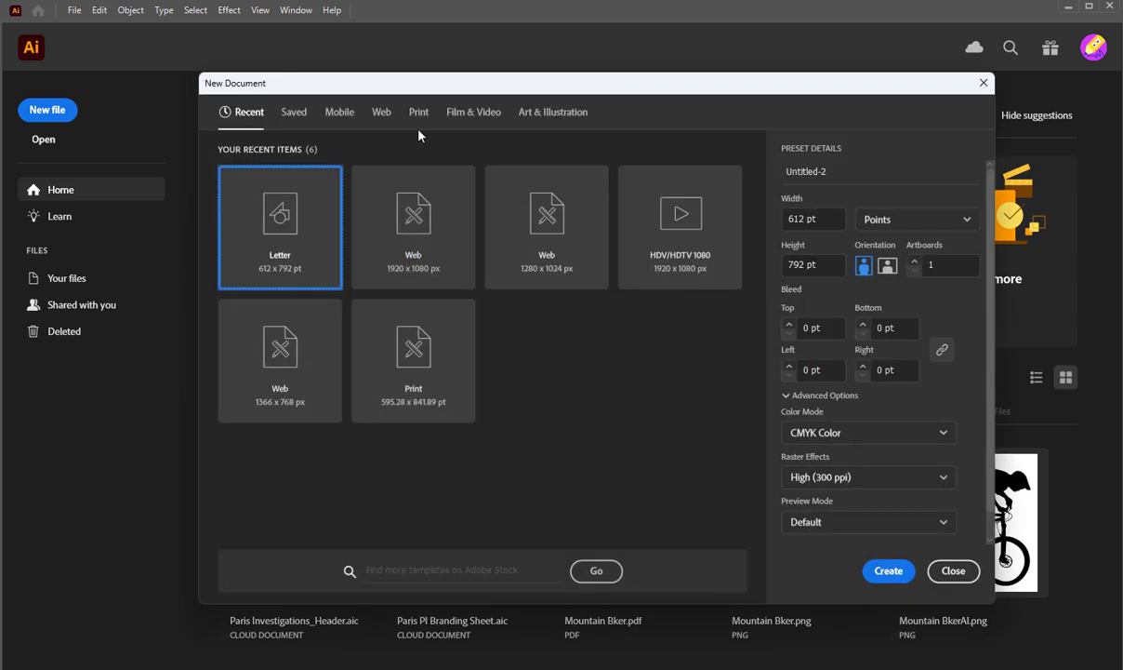
{"action": "left_click", "coordinate": [382, 113]}
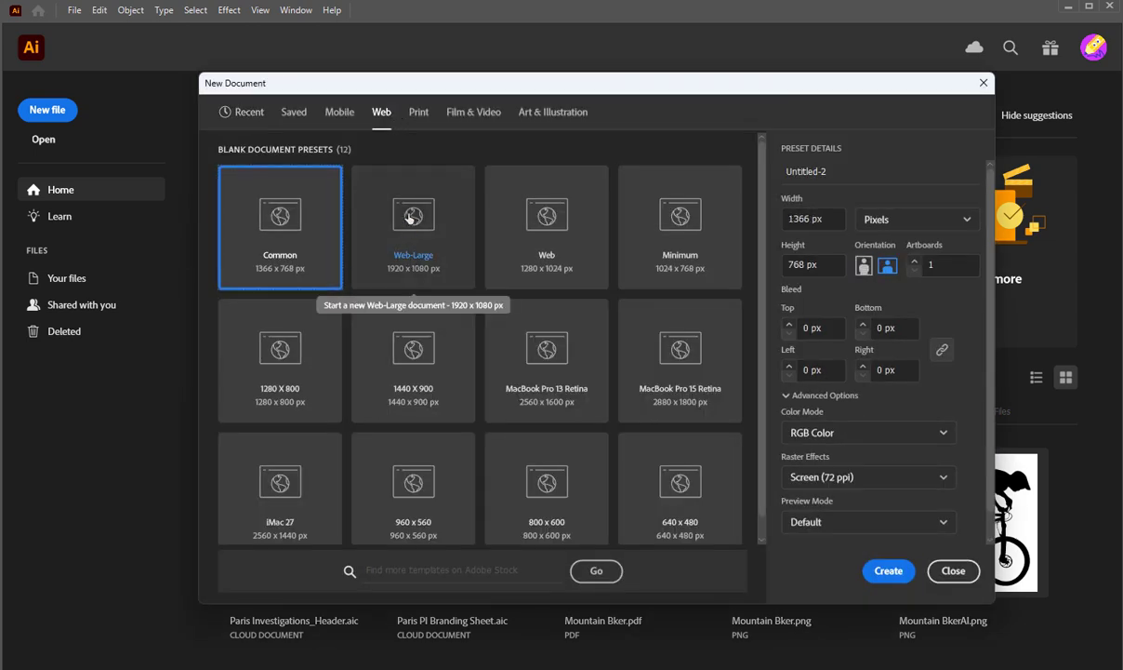
{"action": "left_click", "coordinate": [409, 218]}
{"action": "left_click", "coordinate": [891, 573]}
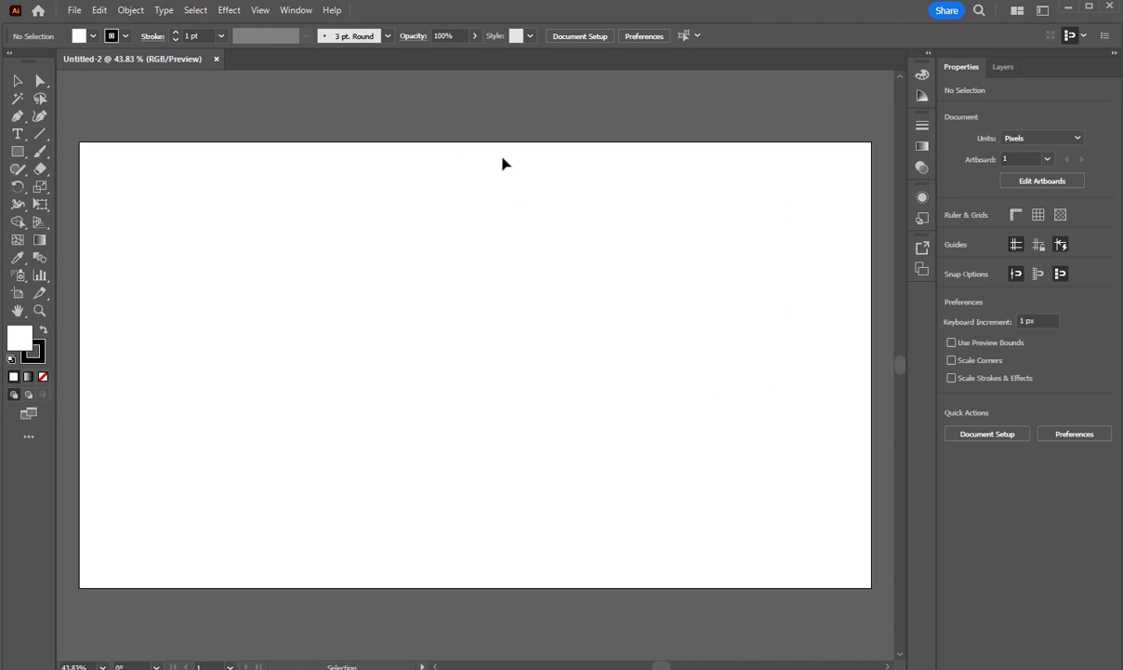
- Check the new document's layers and properties, and apply the Essentials Classic workspace
{"action": "left_click", "coordinate": [1007, 69]}
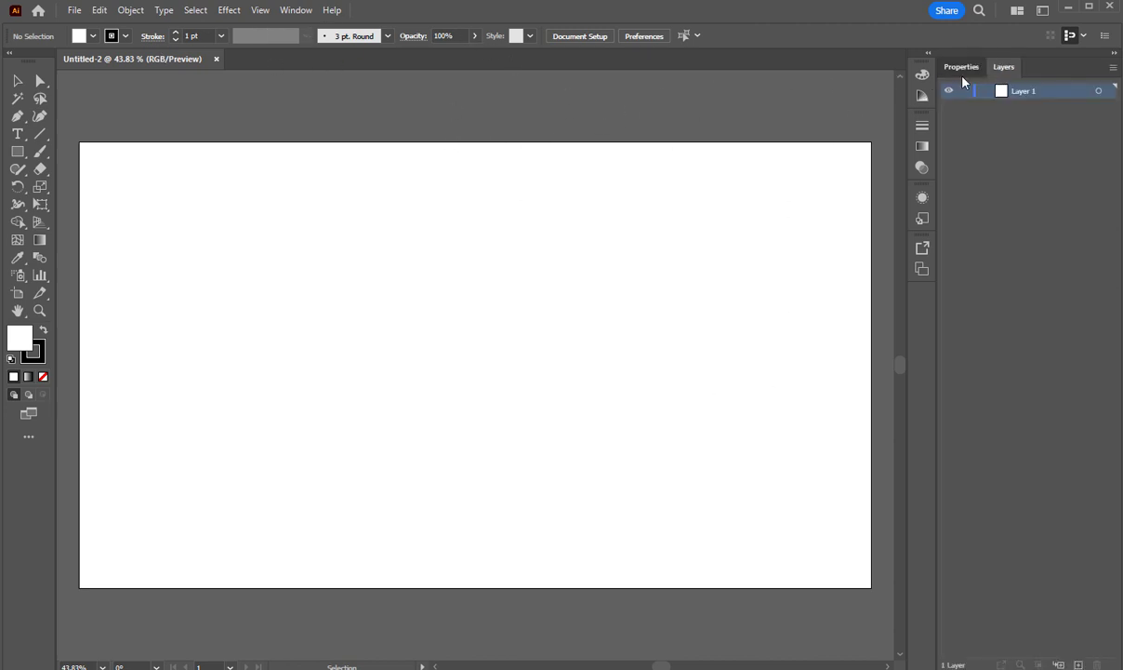
{"action": "left_click", "coordinate": [962, 68]}
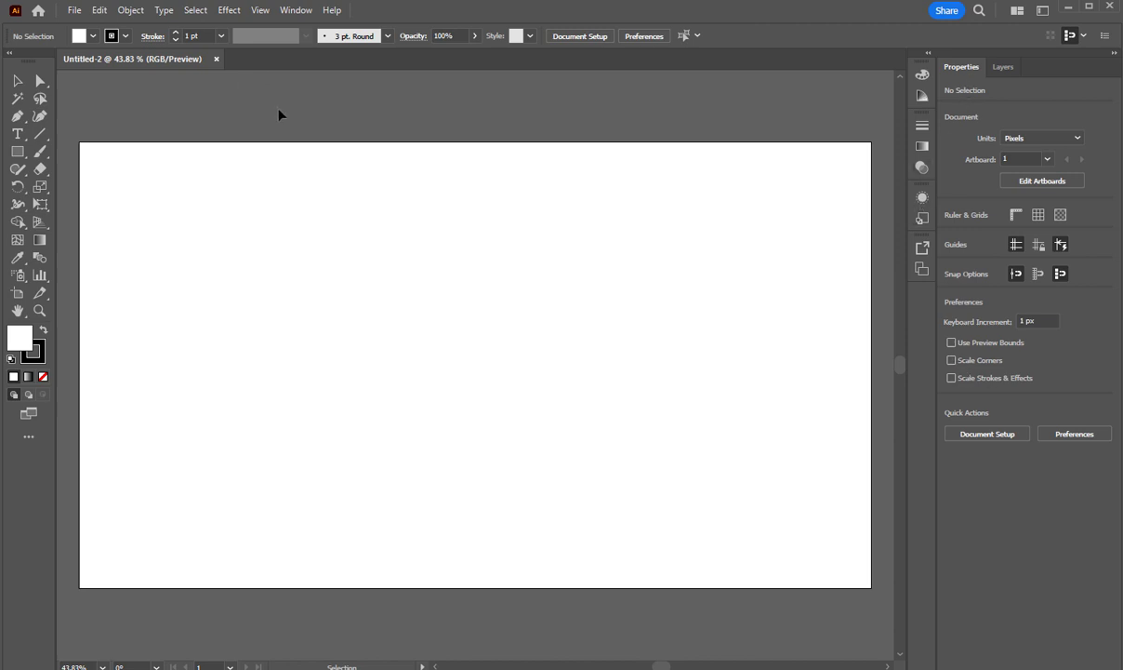
{"action": "left_click", "coordinate": [300, 15]}
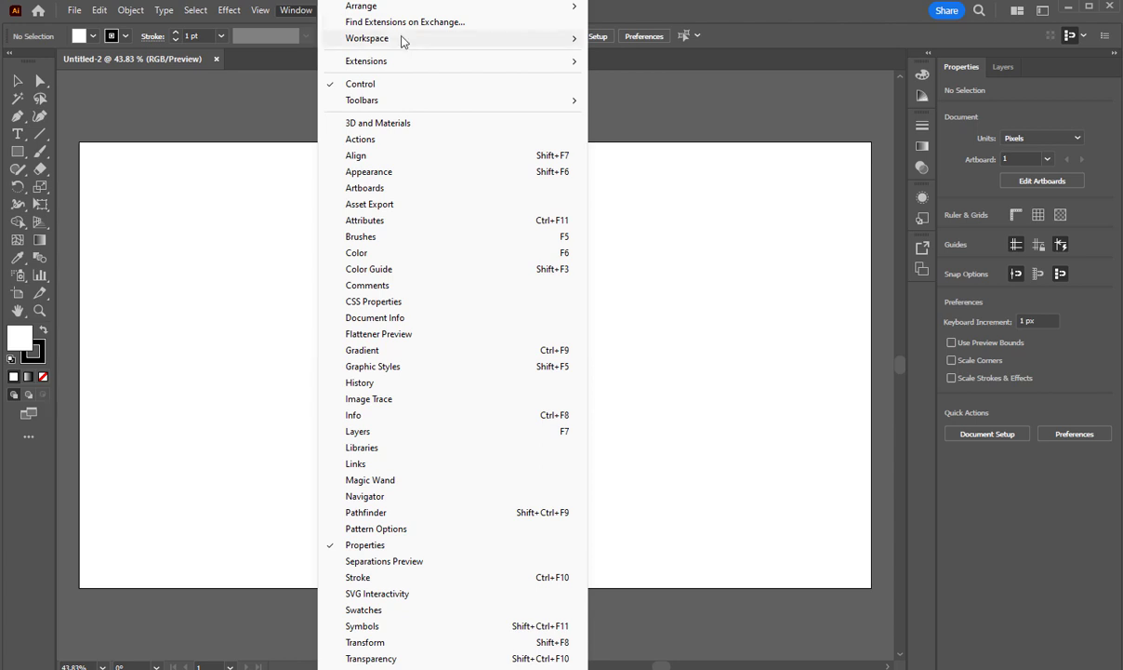
{"action": "mouse_move", "coordinate": [401, 43]}
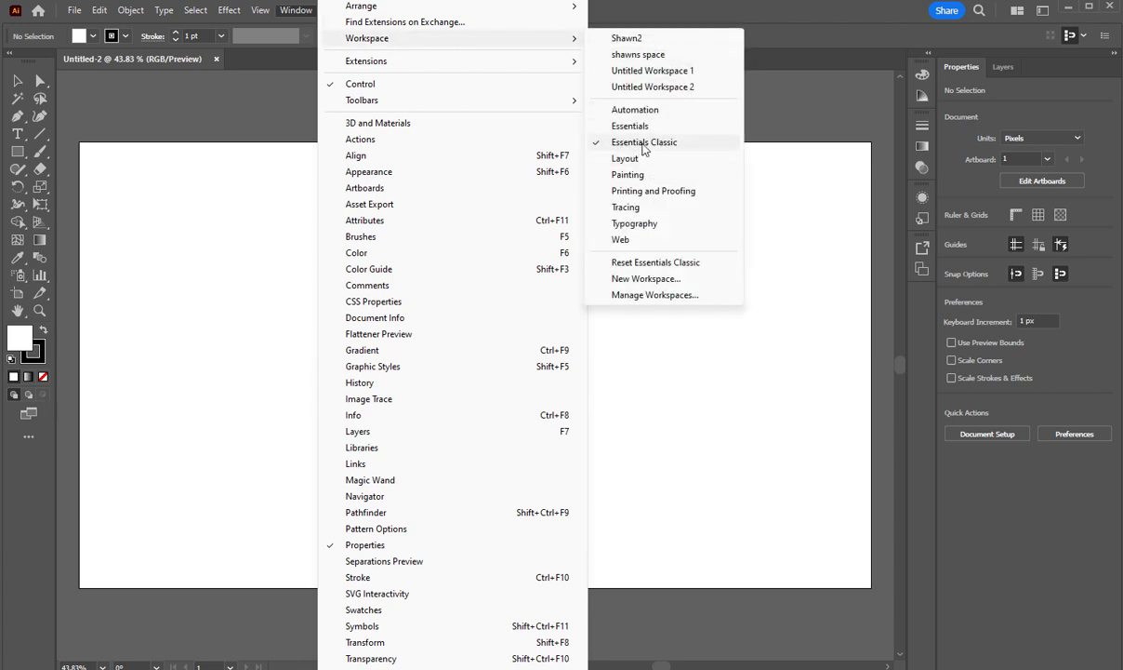
{"action": "left_click", "coordinate": [642, 144]}
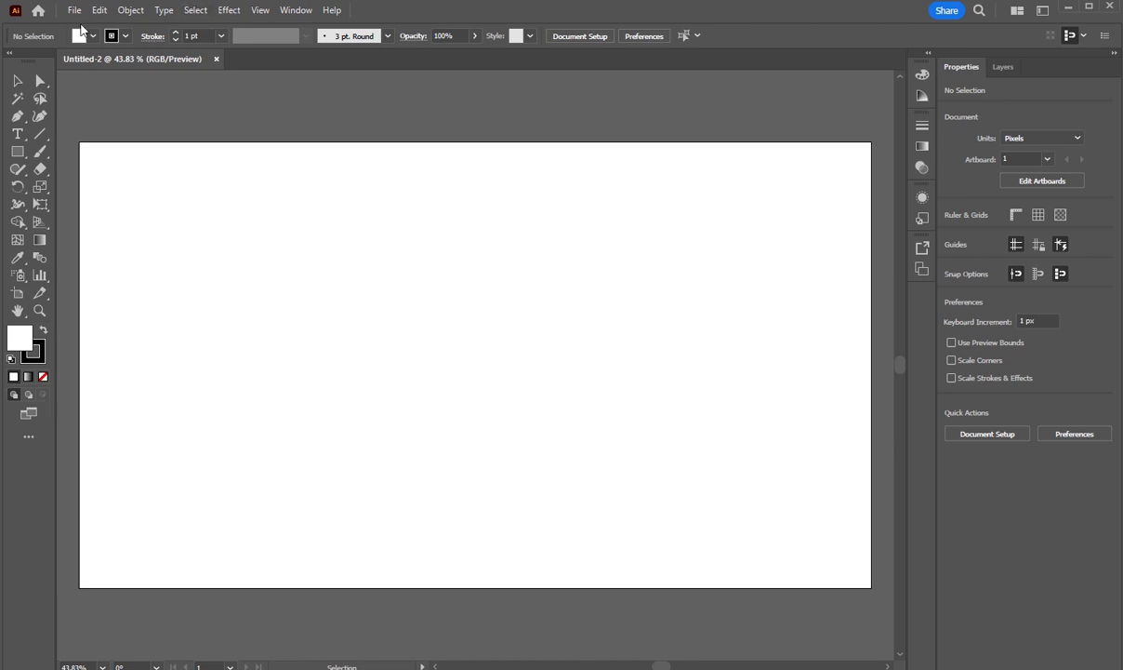
{"action": "left_click", "coordinate": [75, 10]}
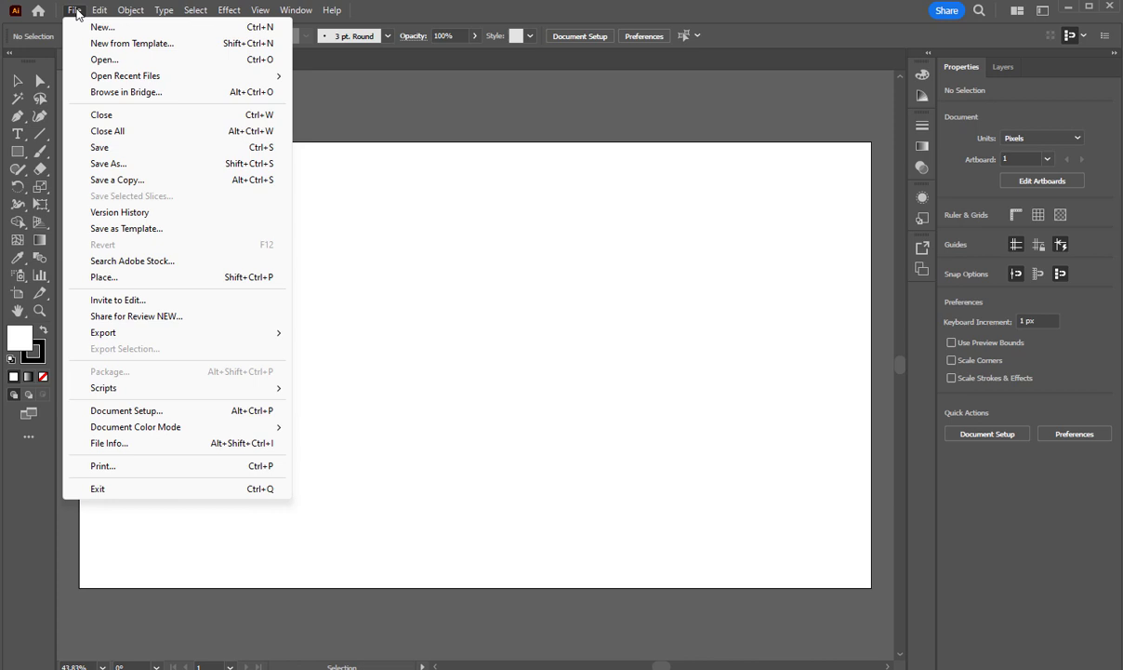
{"action": "mouse_move", "coordinate": [98, 17]}
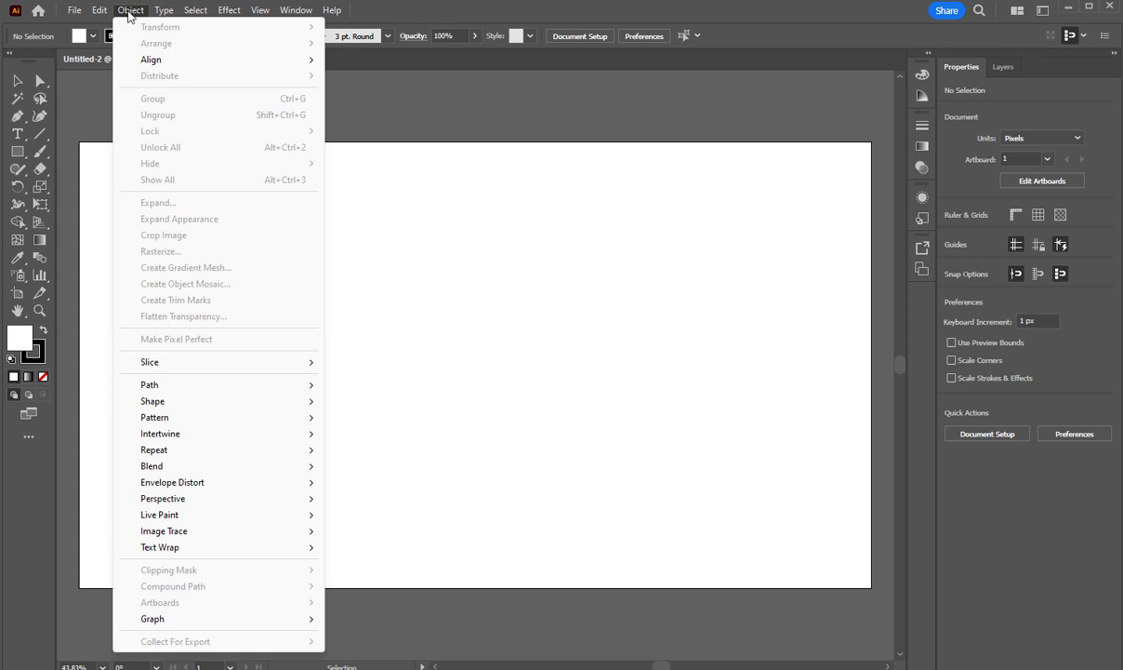
{"action": "left_click", "coordinate": [131, 11]}
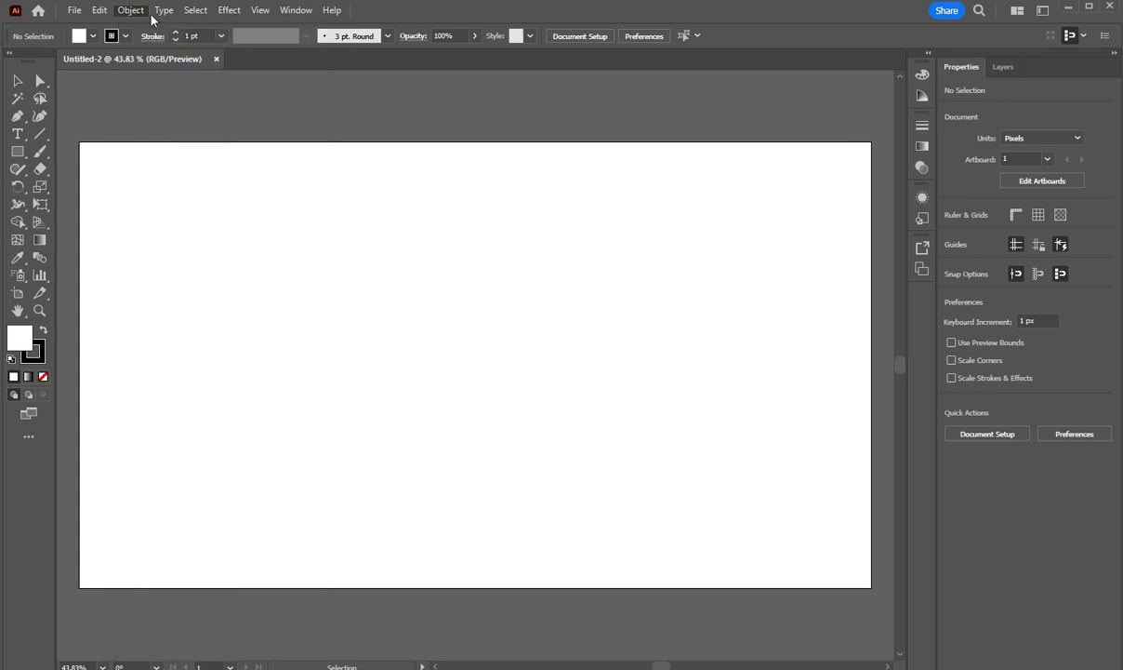
{"action": "left_click", "coordinate": [163, 10]}
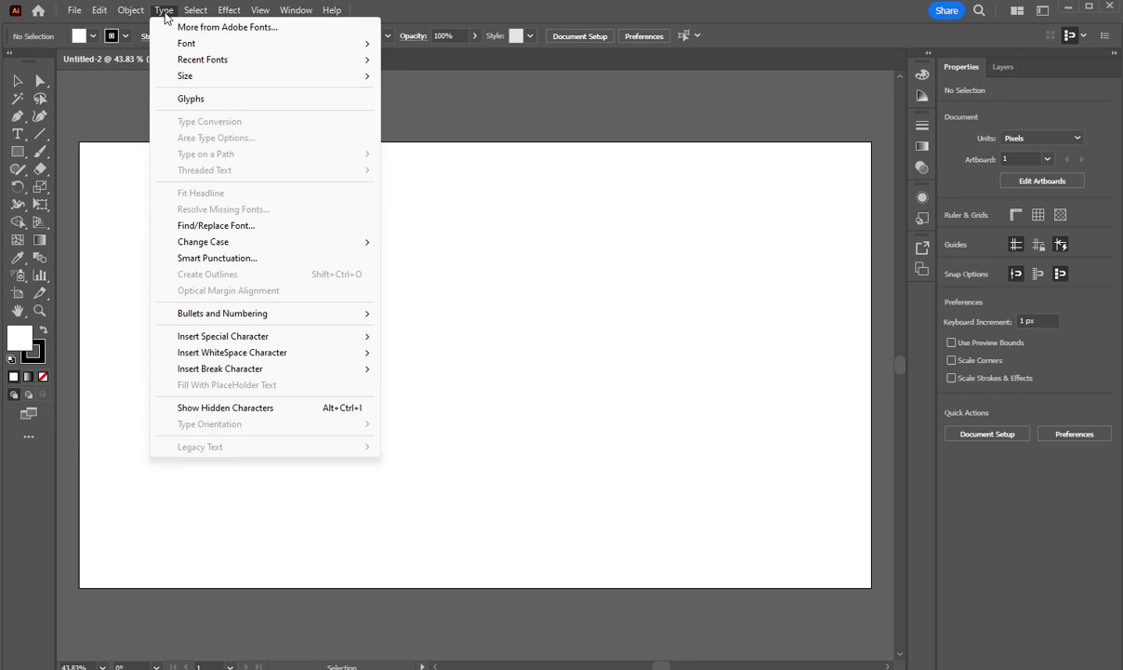
{"action": "mouse_move", "coordinate": [198, 11]}
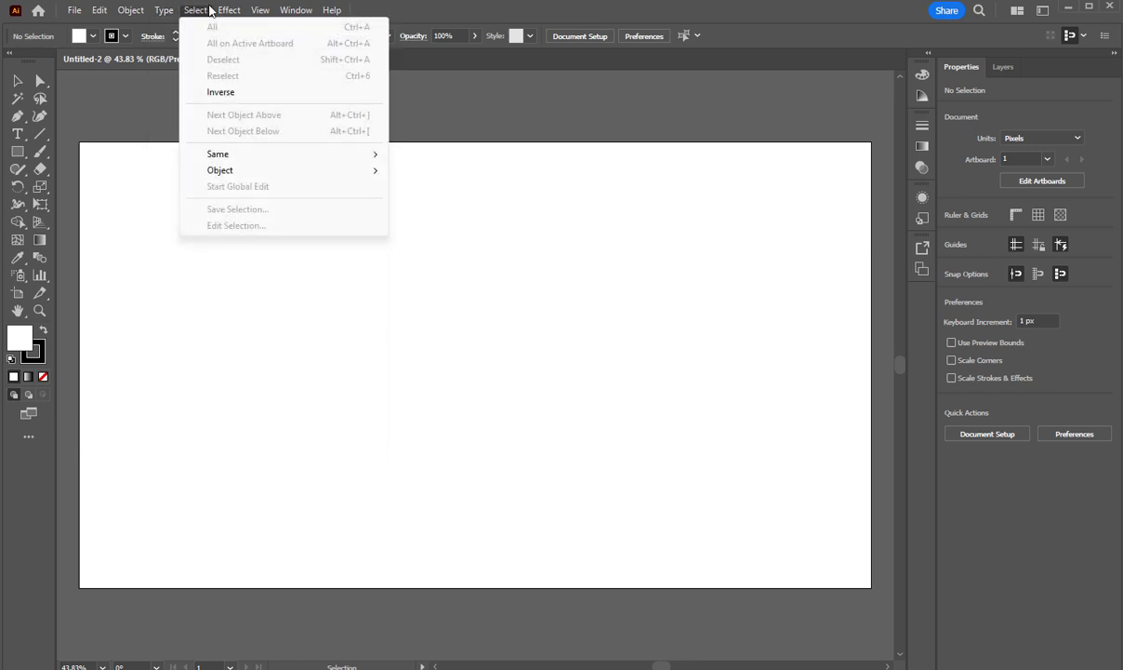
- Show the rulers around the artboard
{"action": "mouse_move", "coordinate": [235, 15]}
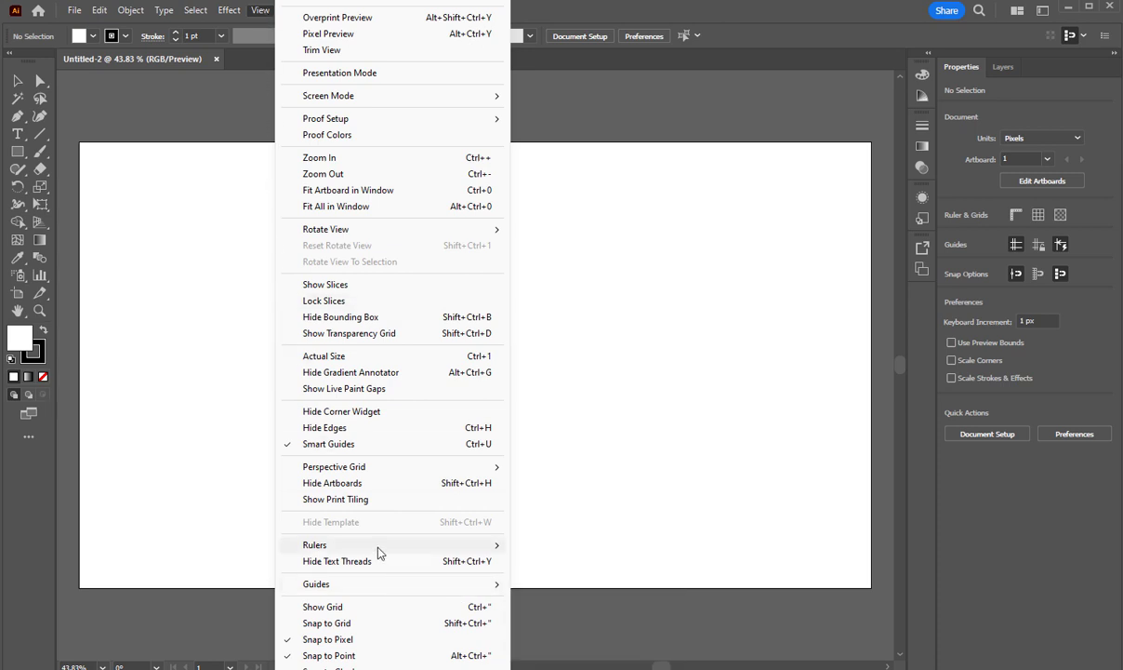
{"action": "mouse_move", "coordinate": [377, 552]}
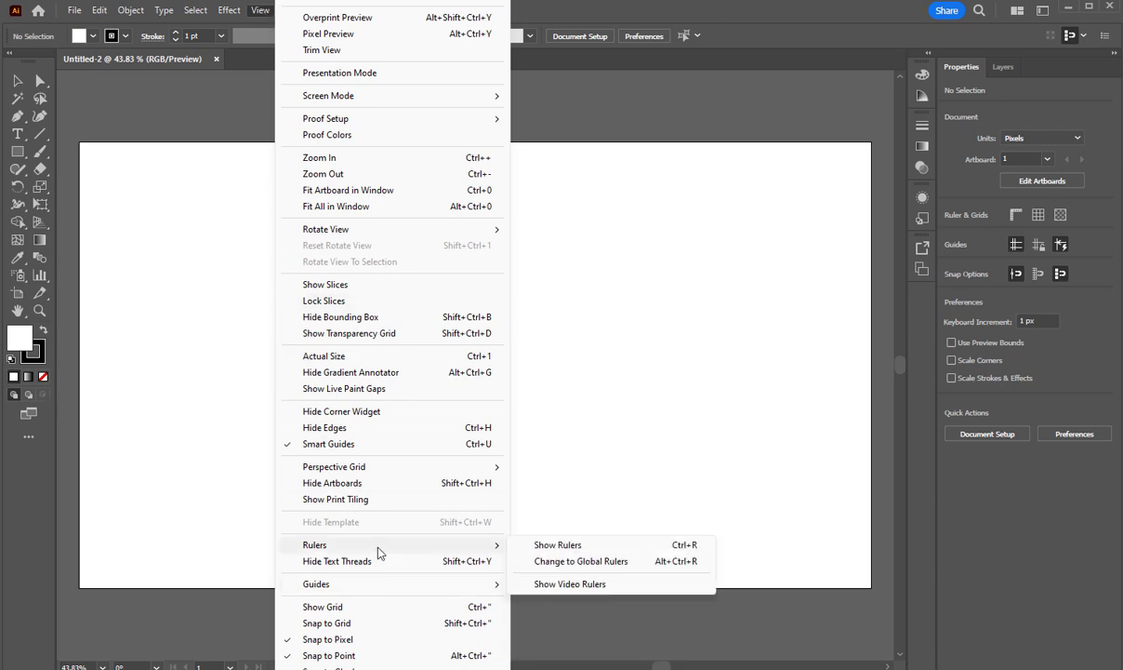
{"action": "left_click", "coordinate": [601, 552]}
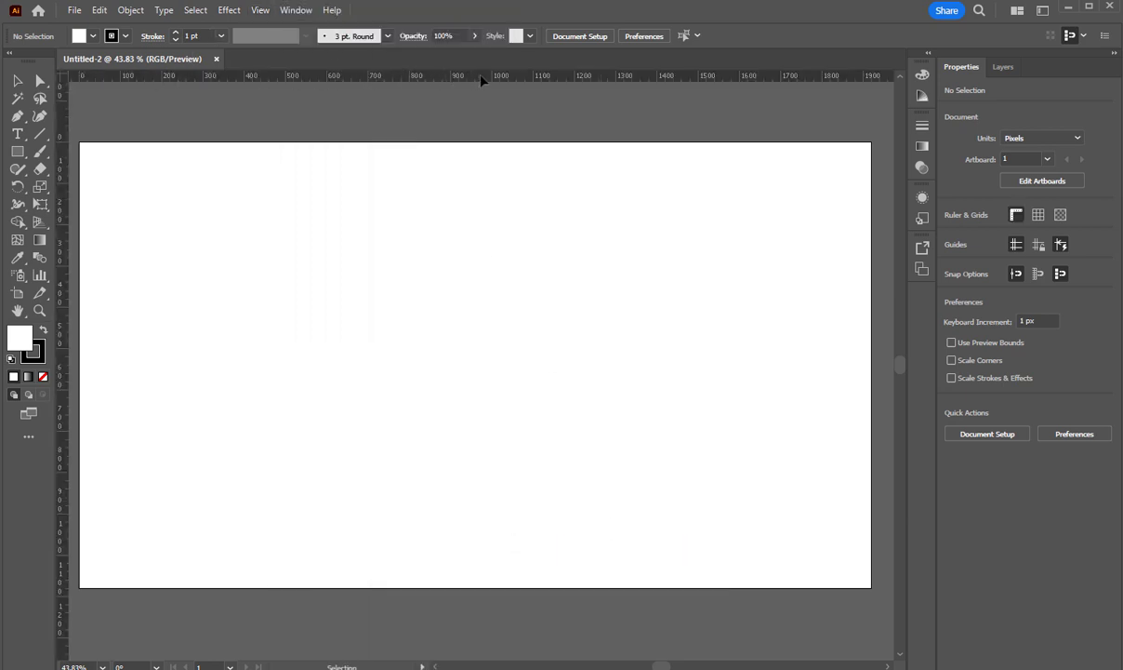
- Try out inches, pixels and picas as the ruler units
{"action": "right_click", "coordinate": [765, 81]}
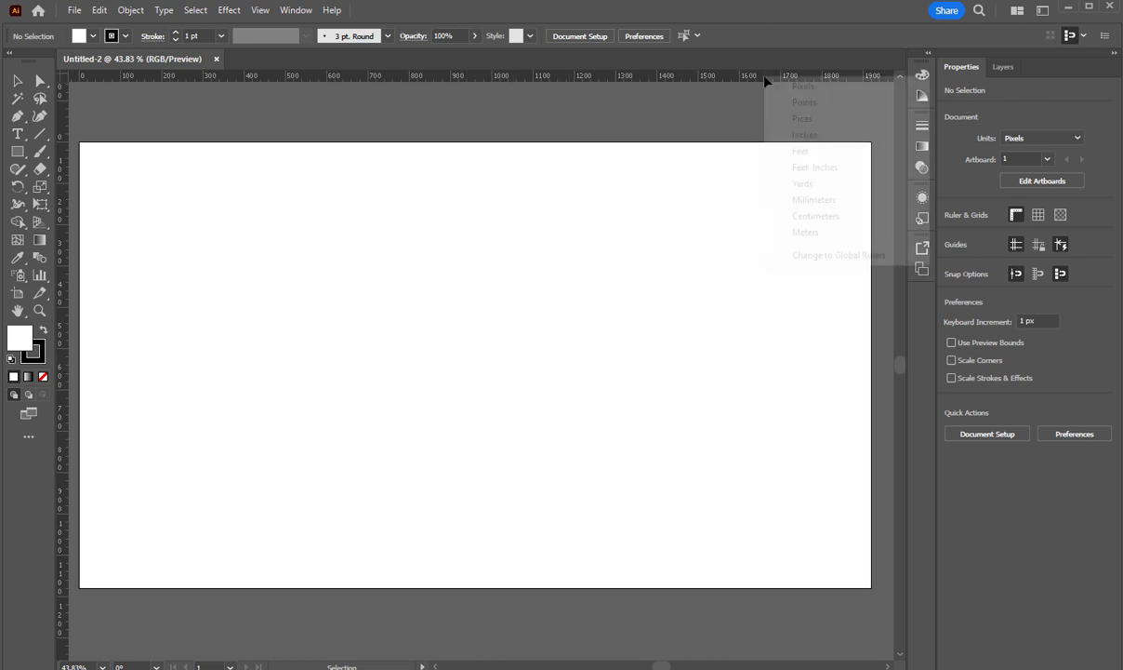
{"action": "right_click", "coordinate": [691, 81]}
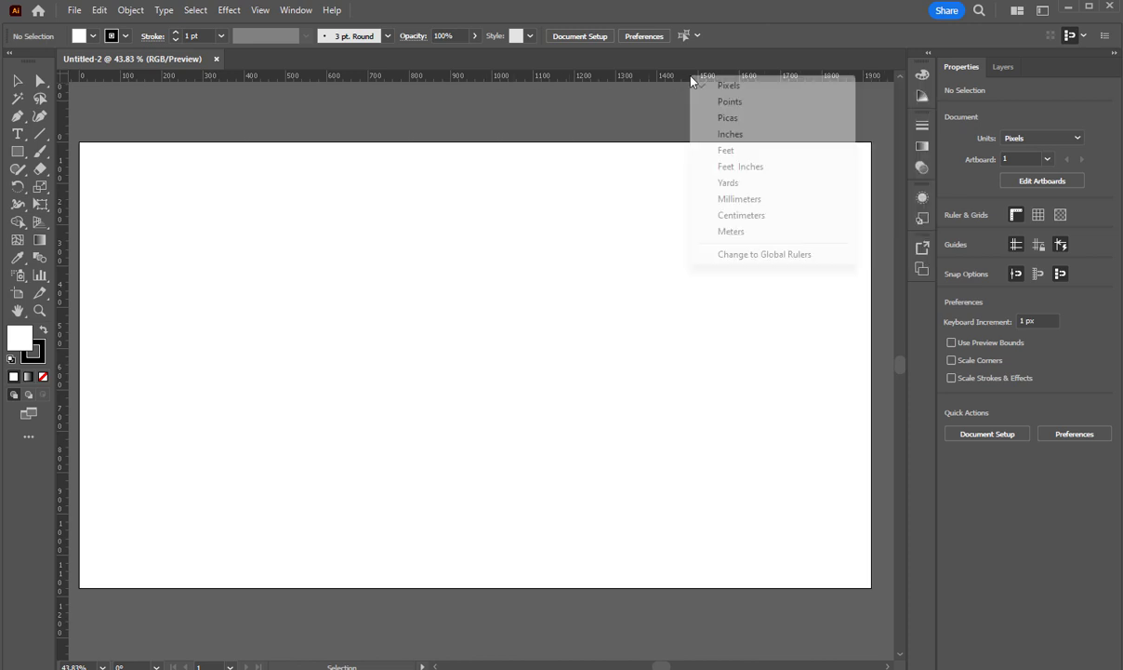
{"action": "left_click", "coordinate": [730, 136]}
{"action": "right_click", "coordinate": [638, 78]}
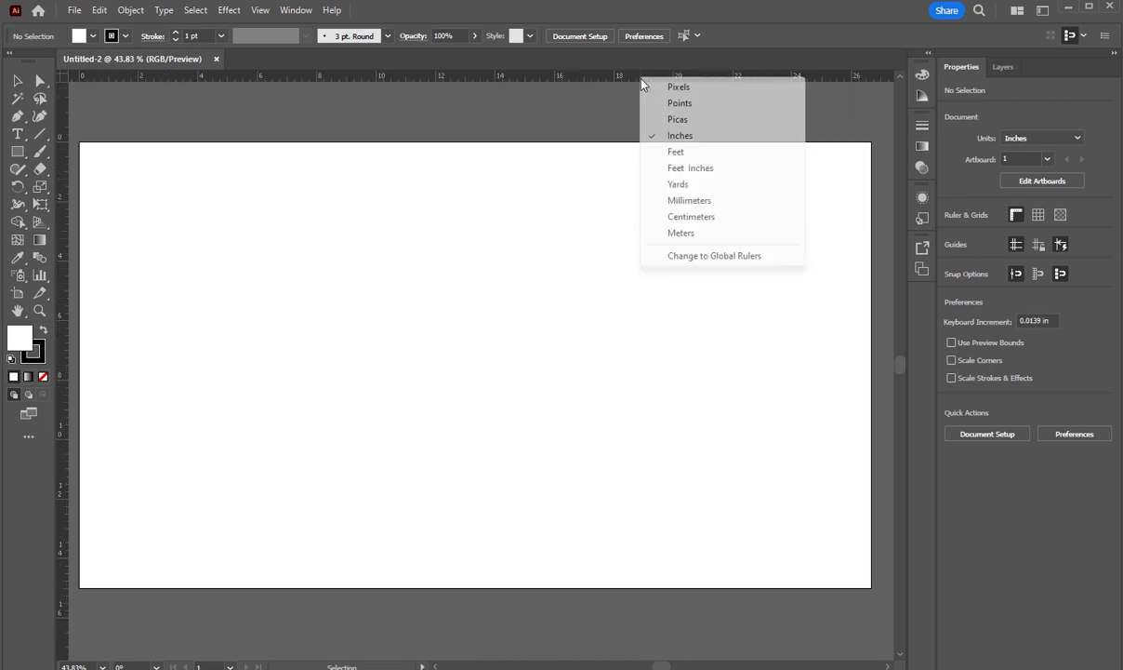
{"action": "left_click", "coordinate": [695, 86]}
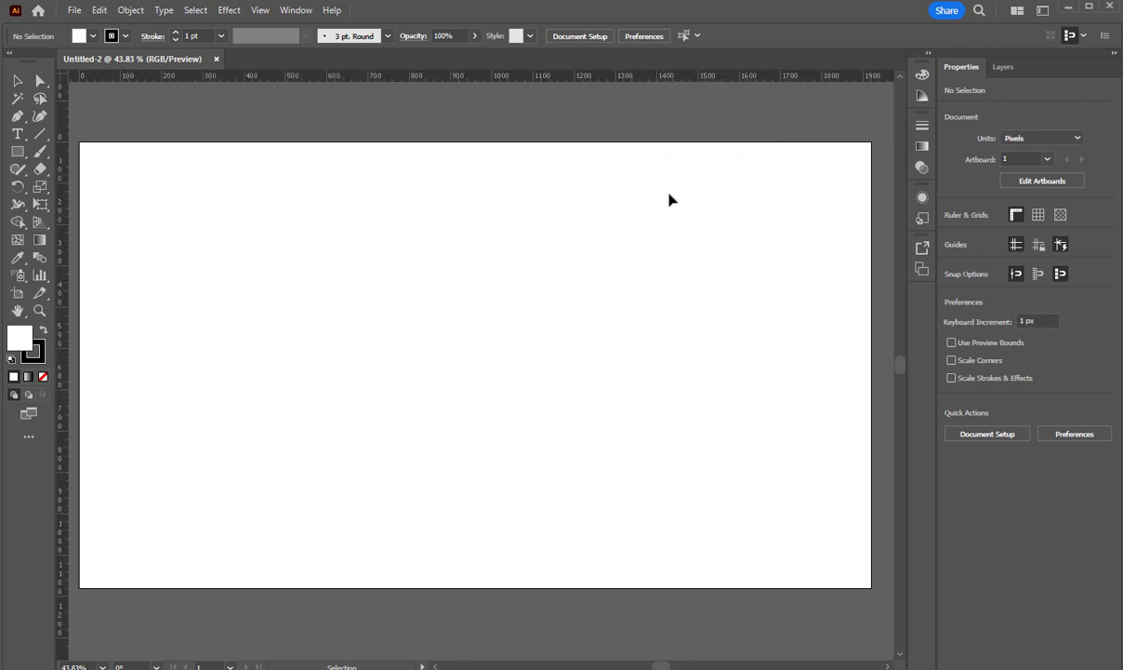
{"action": "right_click", "coordinate": [640, 84]}
{"action": "left_click", "coordinate": [676, 116]}
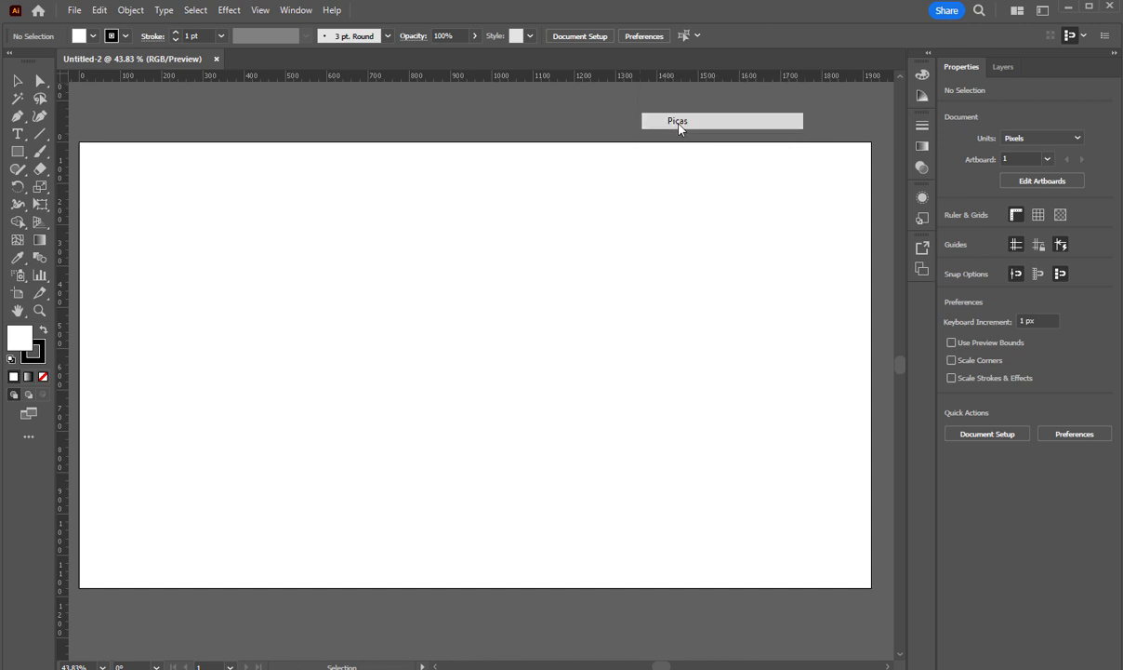
- Set the ruler units to inches
{"action": "right_click", "coordinate": [652, 80]}
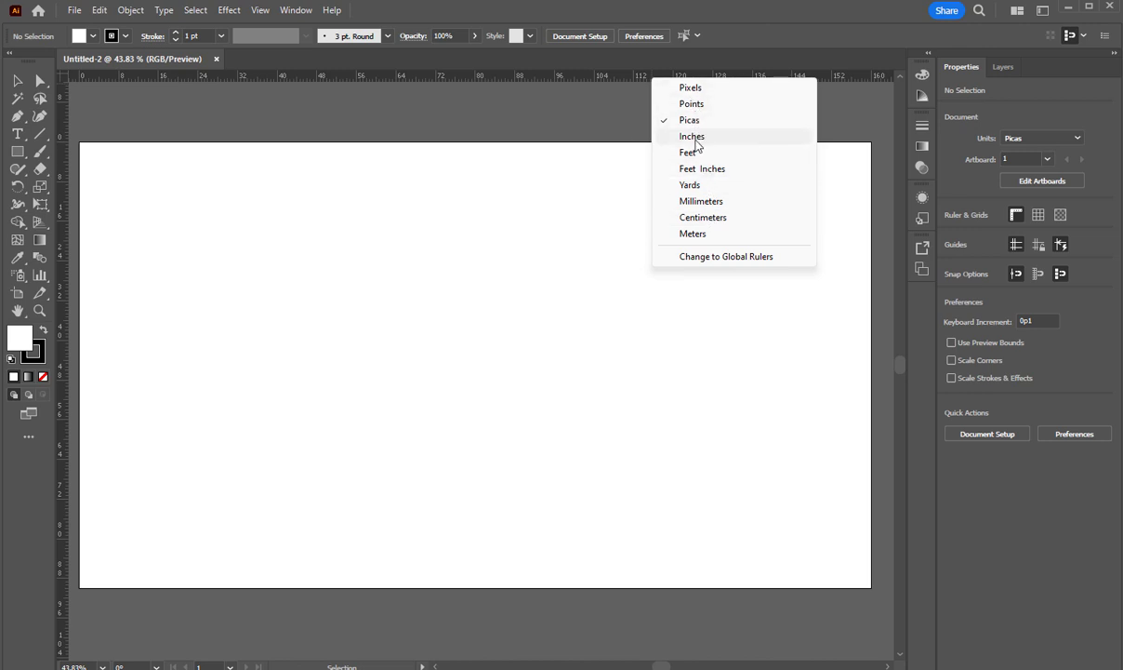
{"action": "left_click", "coordinate": [693, 137]}
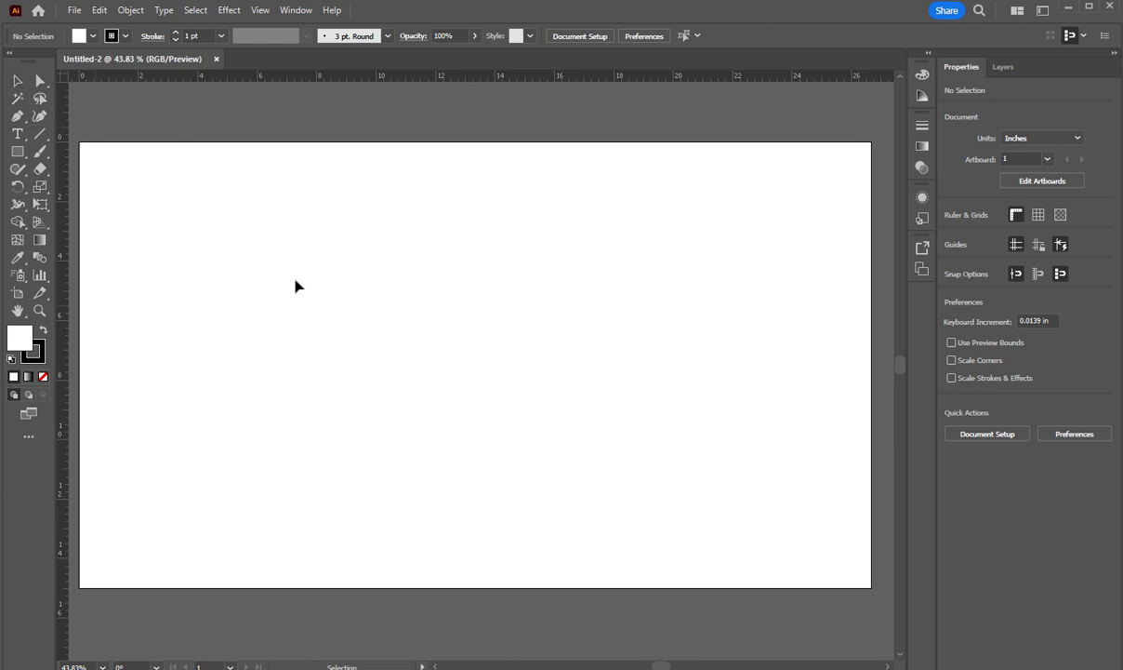
- Look over the full set of available tools in the All Tools drawer
{"action": "left_click", "coordinate": [28, 442]}
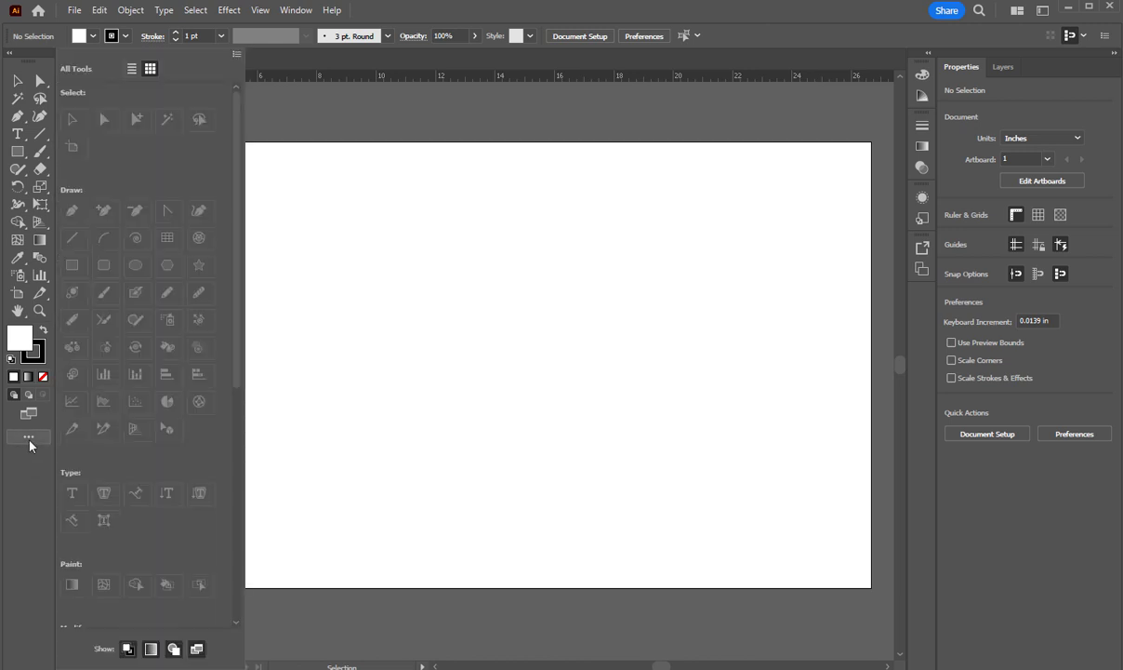
{"action": "left_click", "coordinate": [28, 440]}
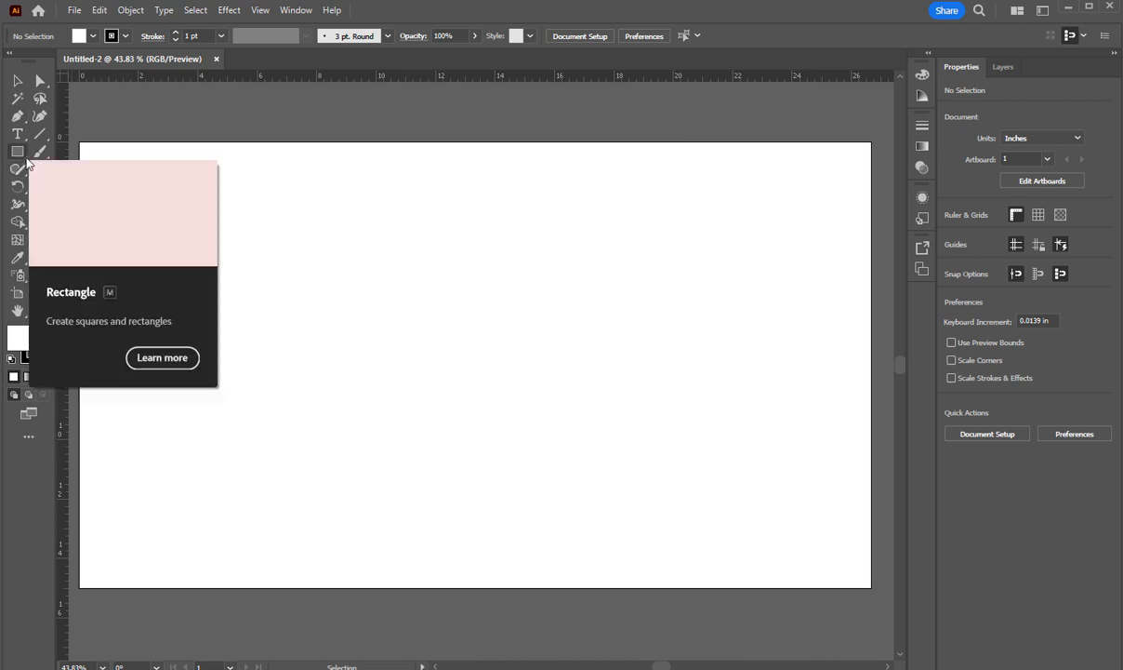
- Detach the shape tools as a floating set and place it just above the artboard's upper-left corner
{"action": "left_click", "coordinate": [22, 154]}
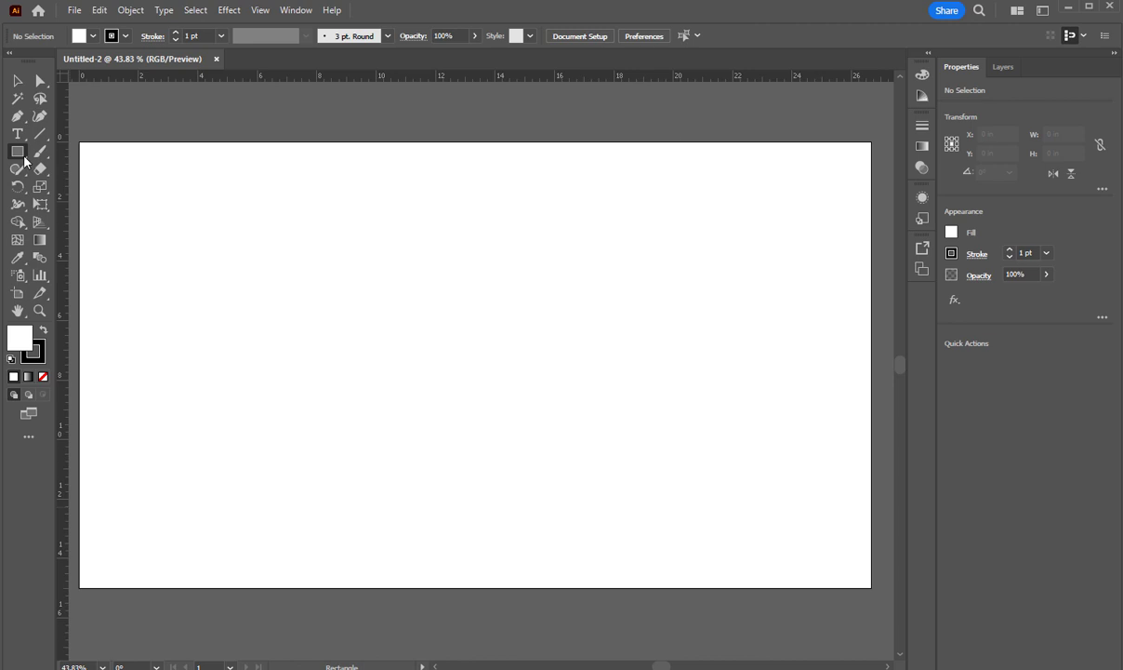
{"action": "right_click", "coordinate": [24, 158]}
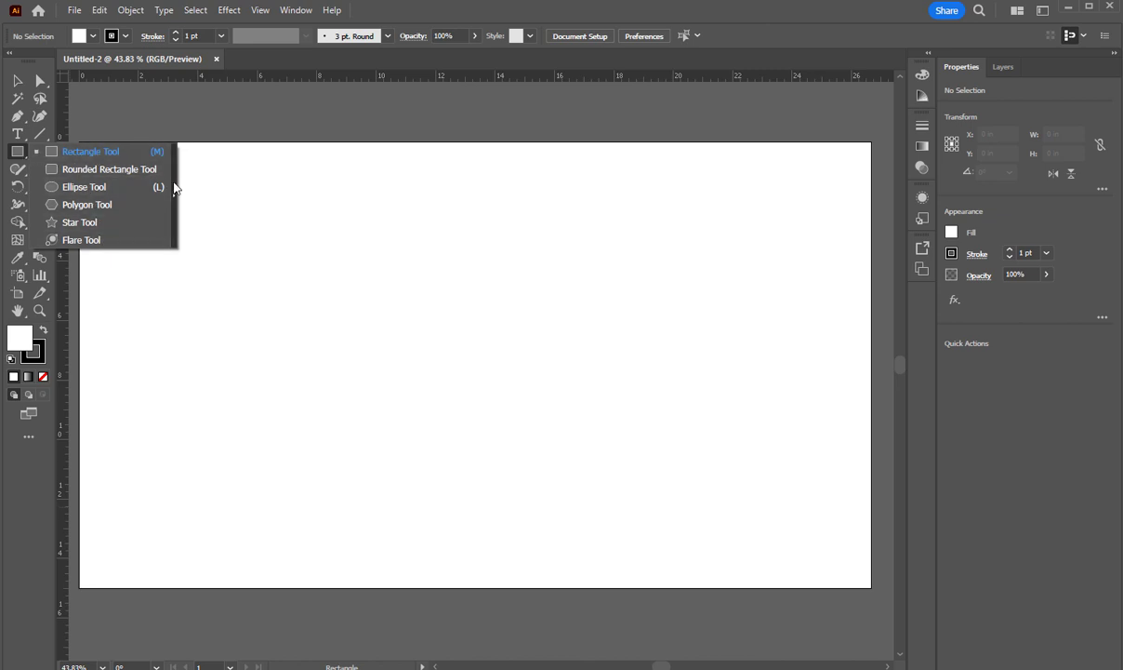
{"action": "left_click", "coordinate": [174, 187]}
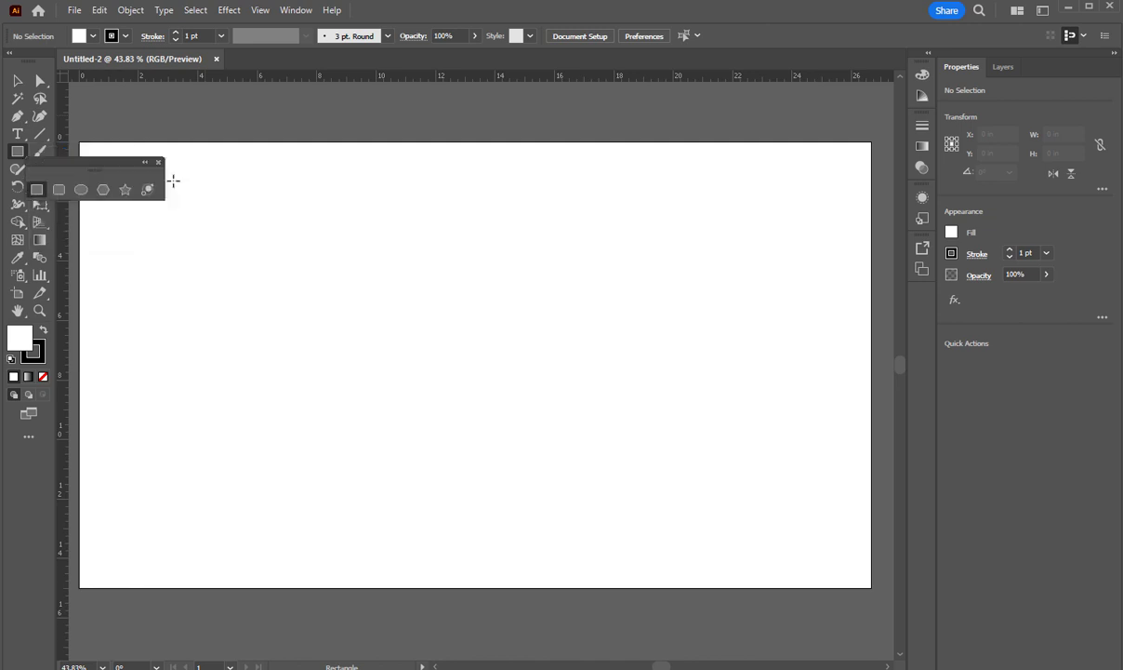
{"action": "left_click_drag", "start_coordinate": [94, 162], "coordinate": [134, 98]}
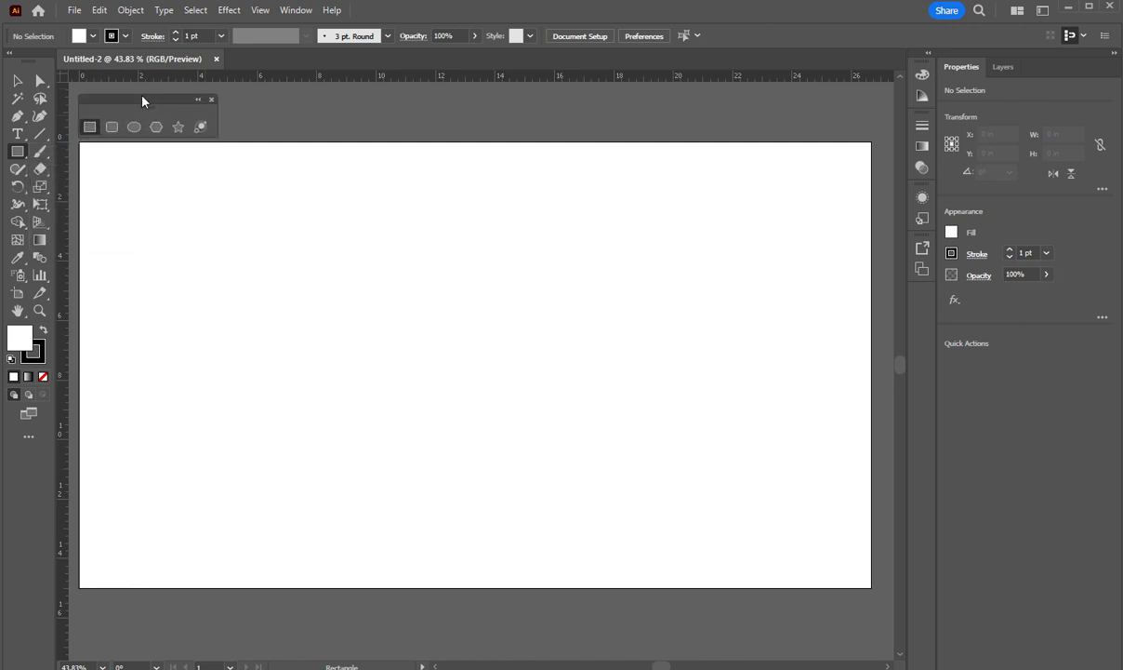
{"action": "left_click", "coordinate": [111, 126]}
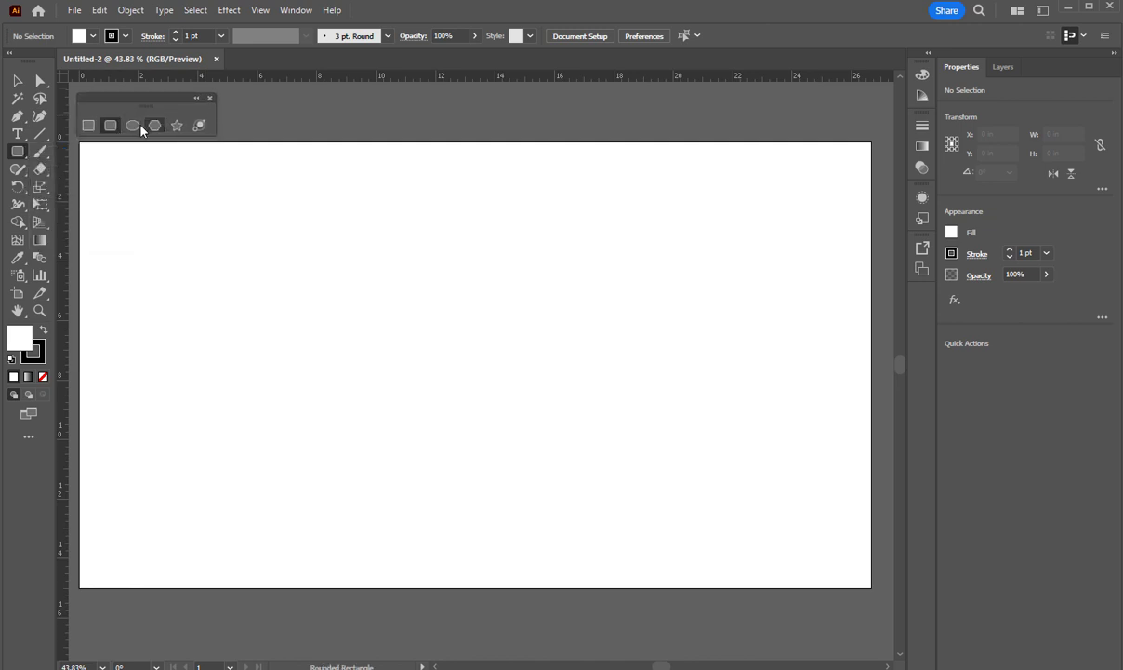
{"action": "left_click", "coordinate": [176, 125]}
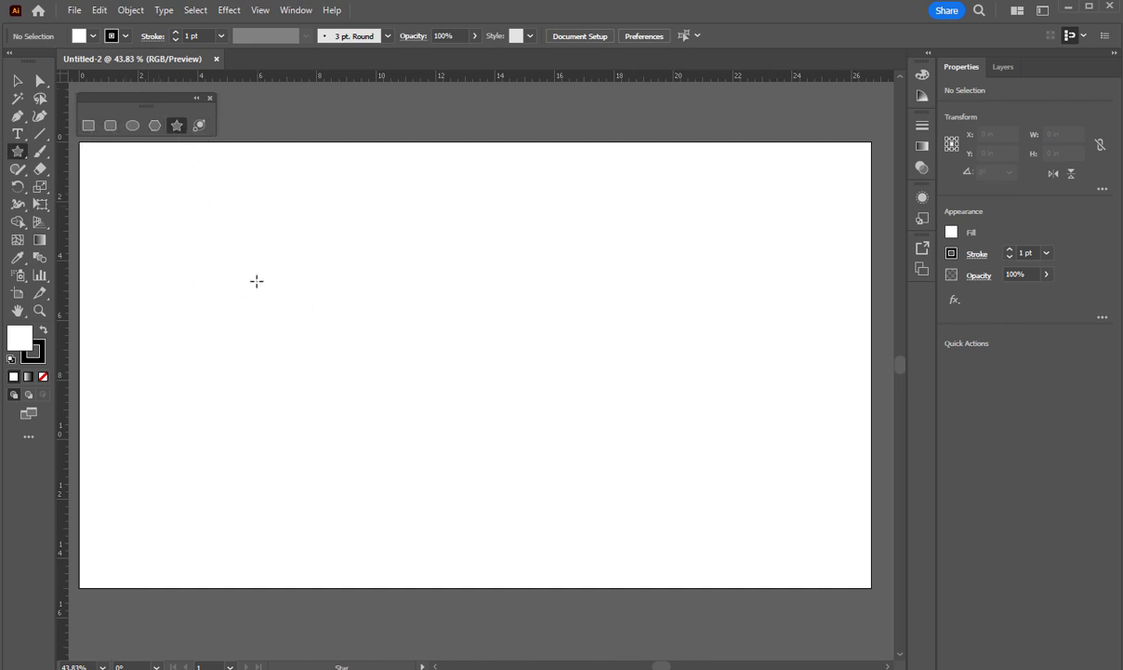
{"action": "left_click_drag", "start_coordinate": [163, 206], "coordinate": [220, 272]}
{"action": "key", "text": "Delete"}
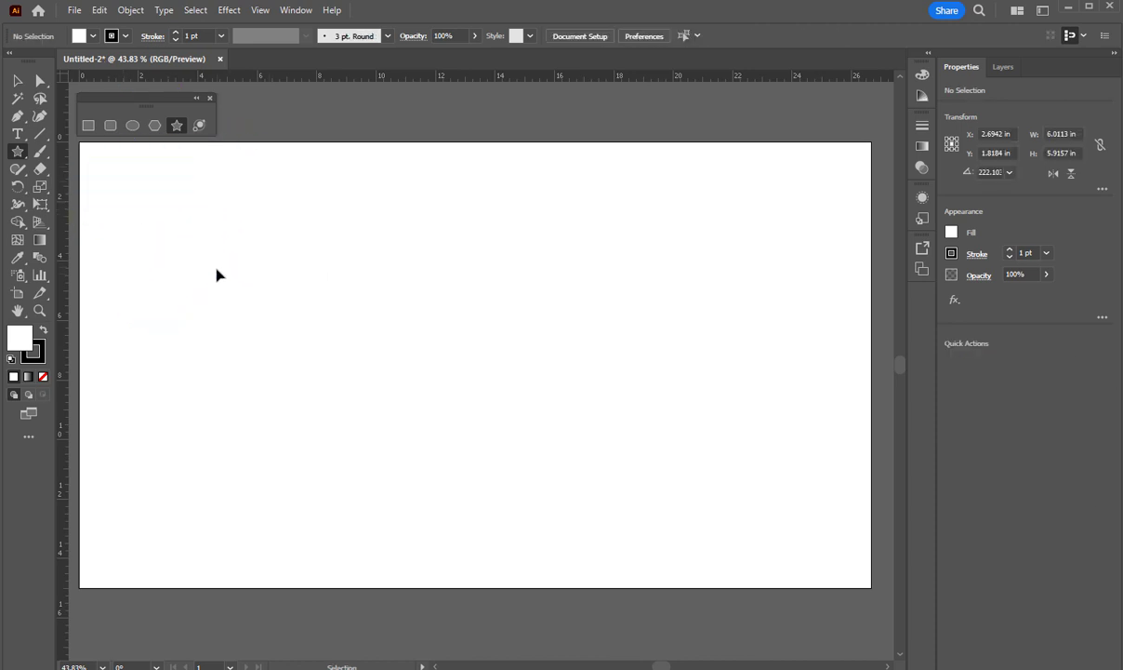
- Set the fill colour to red and draw a rectangle in the artboard's upper-left area
{"action": "left_click", "coordinate": [79, 38]}
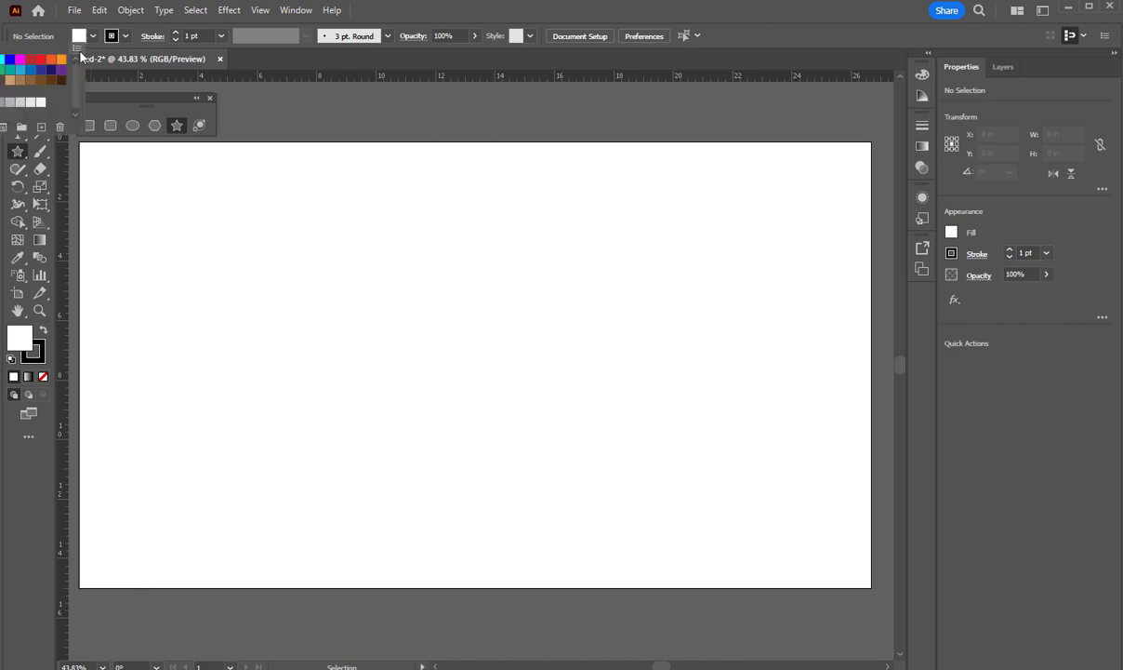
{"action": "left_click", "coordinate": [31, 62]}
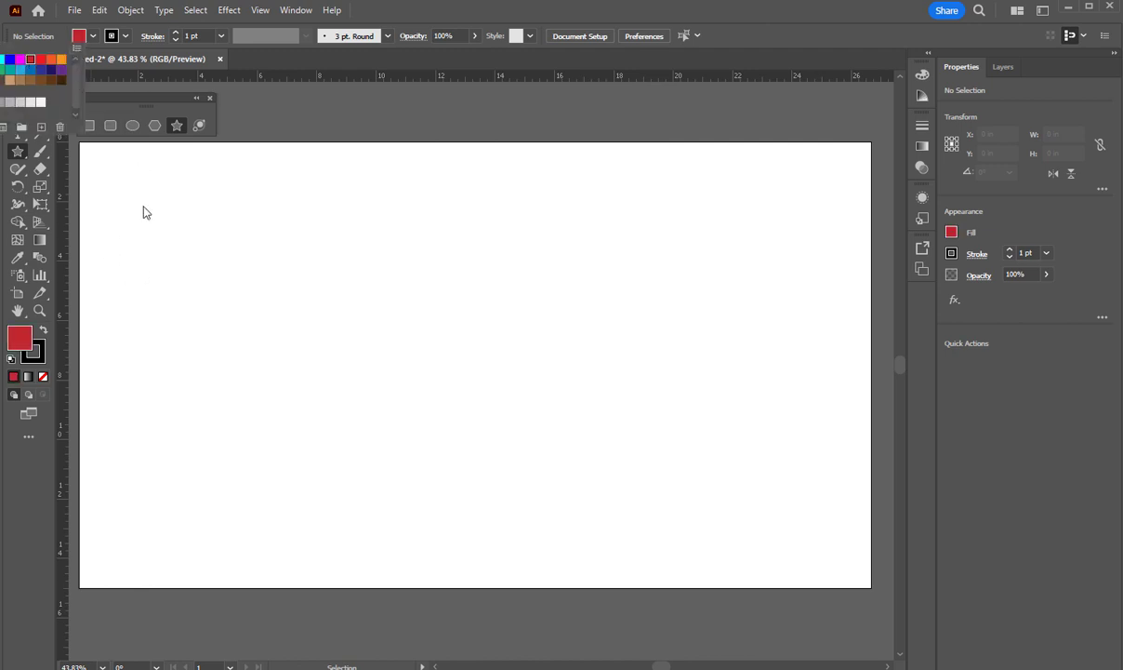
{"action": "left_click", "coordinate": [89, 125]}
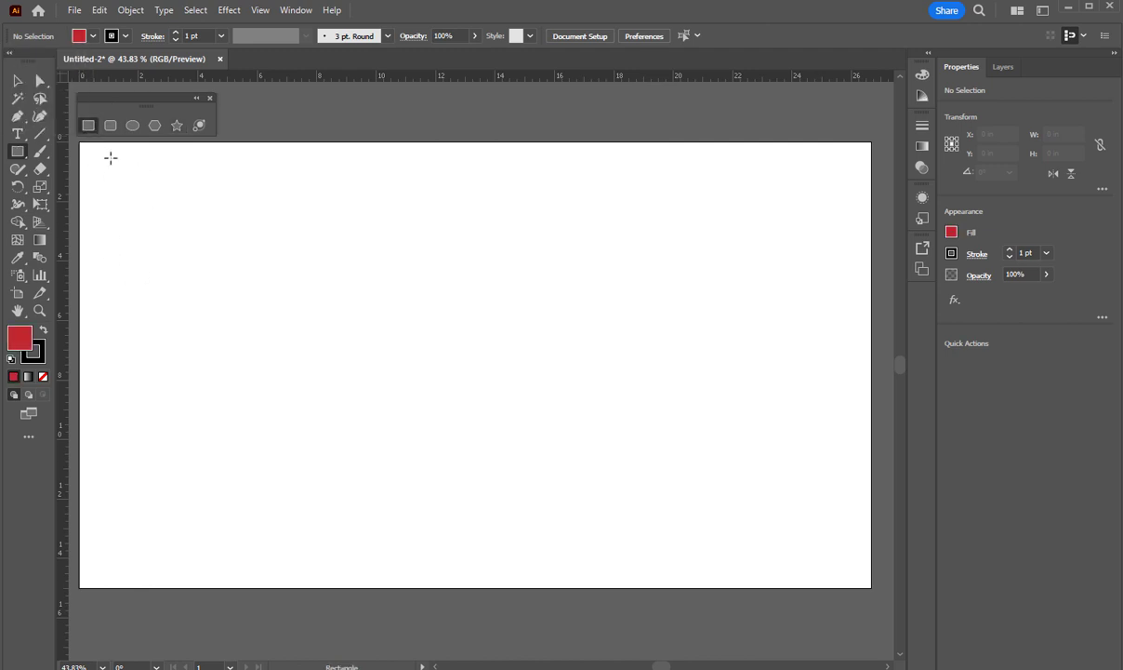
{"action": "left_click", "coordinate": [124, 126]}
{"action": "left_click", "coordinate": [88, 124]}
{"action": "left_click_drag", "start_coordinate": [158, 215], "coordinate": [281, 309]}
- Draw a rounded rectangle about 4.3 x 4.6 in near the artboard's centre and a circle about 4.8 in across to its right
{"action": "left_click", "coordinate": [110, 125]}
{"action": "left_click_drag", "start_coordinate": [404, 245], "coordinate": [531, 381]}
{"action": "left_click", "coordinate": [132, 124]}
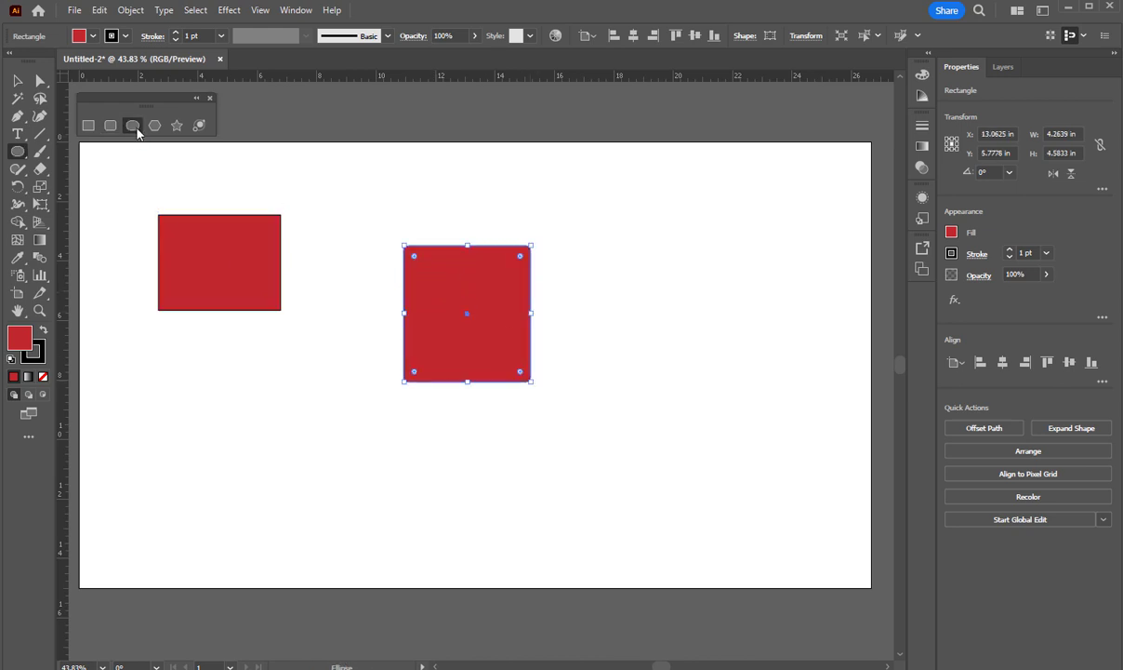
{"action": "left_click_drag", "start_coordinate": [635, 262], "coordinate": [779, 405]}
- Draw a small hexagon below the rectangle and a five-pointed star about 4.5 x 4.3 in beside it
{"action": "left_click", "coordinate": [154, 125]}
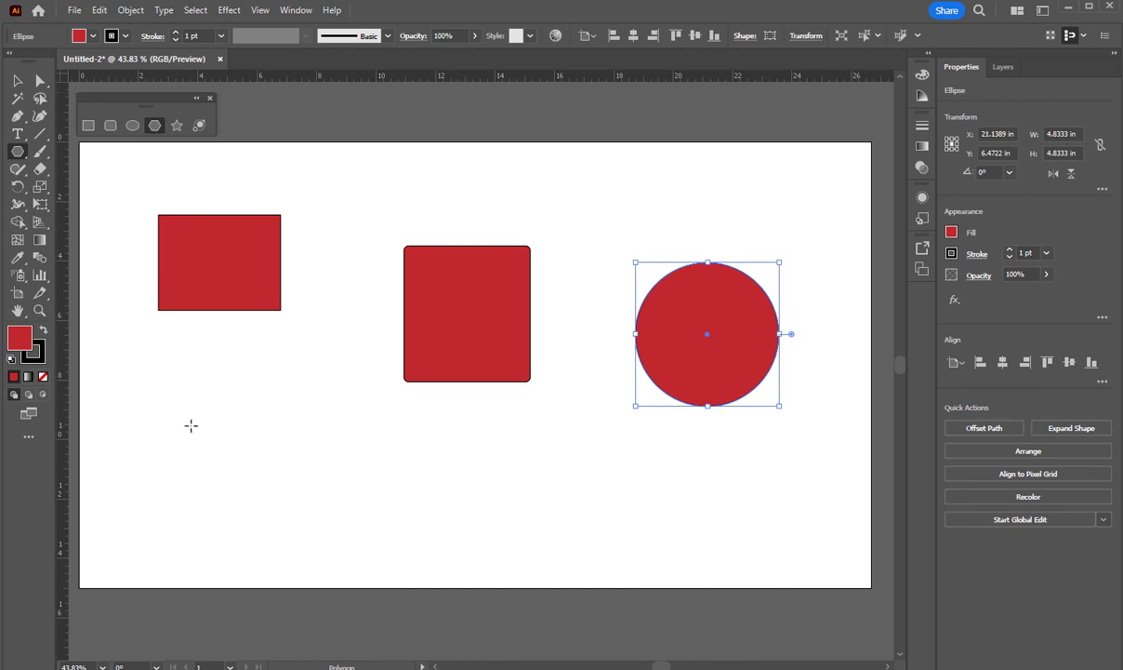
{"action": "mouse_move", "coordinate": [194, 383]}
{"action": "left_mouse_down"}
{"action": "mouse_move", "coordinate": [248, 431]}
{"action": "mouse_move", "coordinate": [206, 366]}
{"action": "left_mouse_up"}
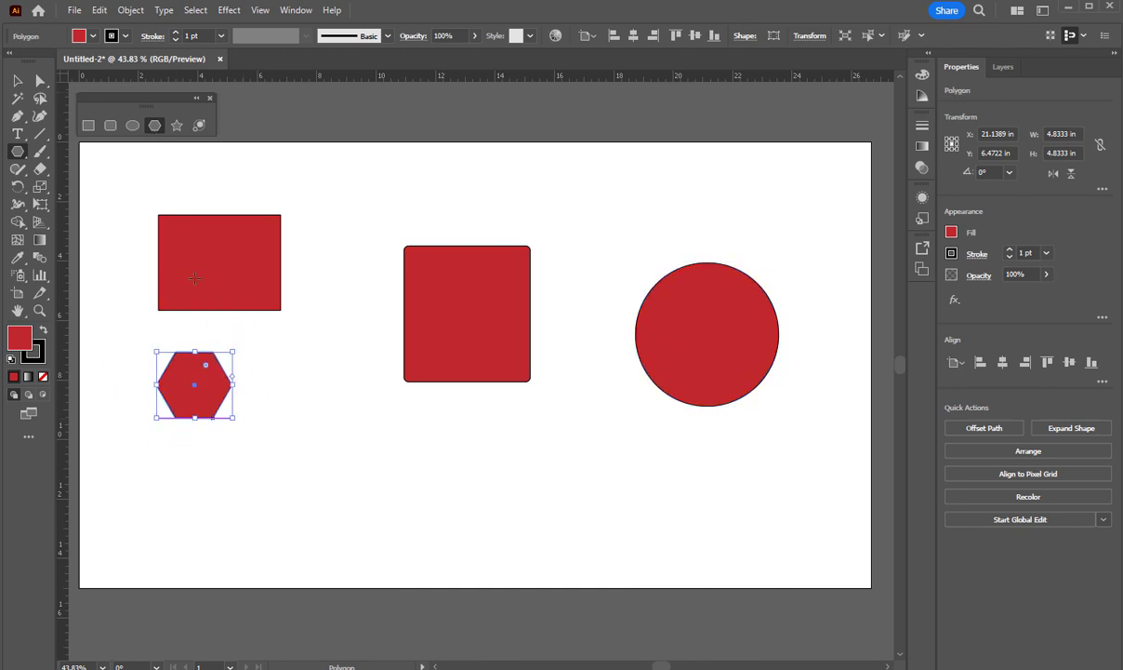
{"action": "left_click", "coordinate": [177, 126]}
{"action": "left_click_drag", "start_coordinate": [309, 406], "coordinate": [353, 462]}
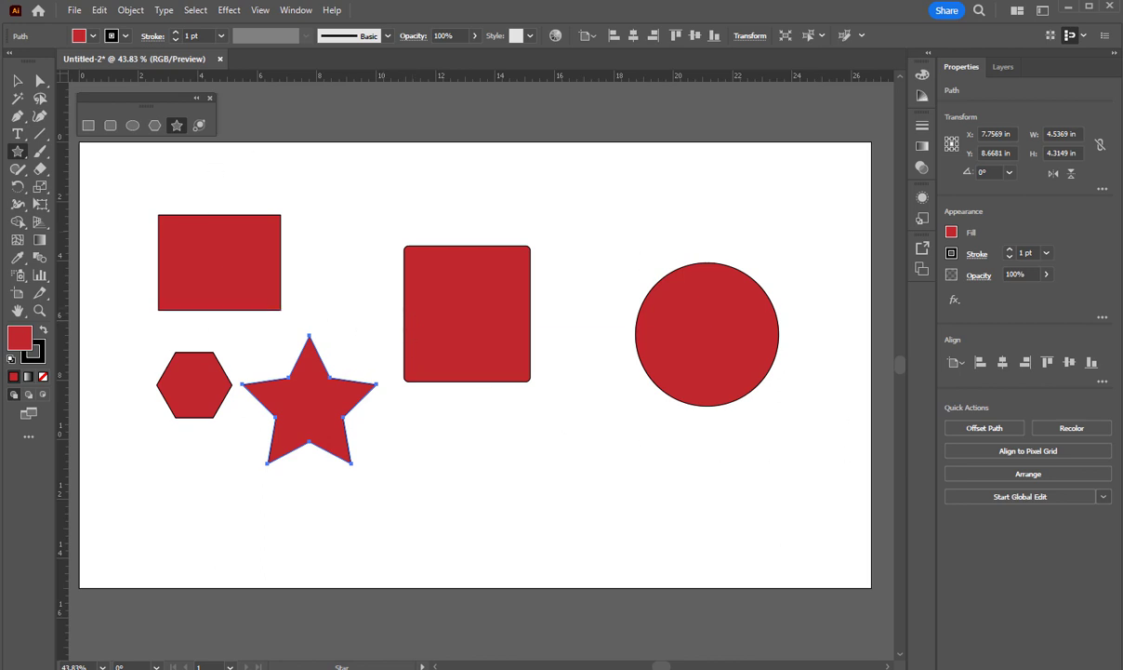
- Try detaching the type tools as a floating set, and close both the floating type and shape tools
{"action": "key", "text": "v"}
{"action": "left_click", "coordinate": [25, 140]}
{"action": "left_click", "coordinate": [25, 141]}
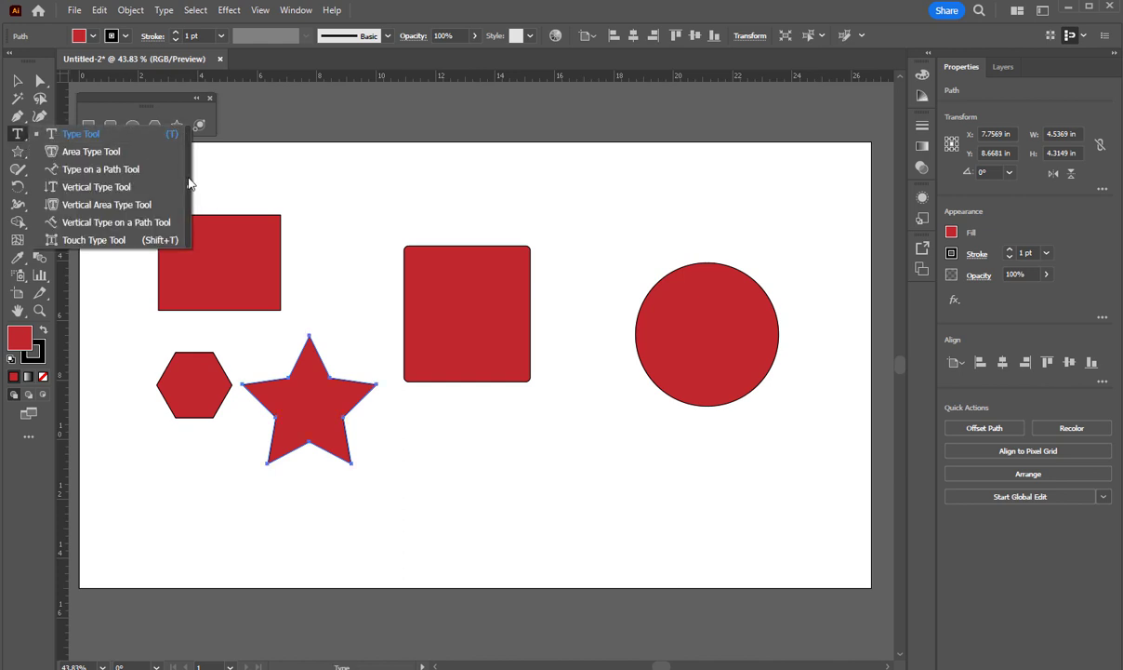
{"action": "left_click", "coordinate": [186, 182]}
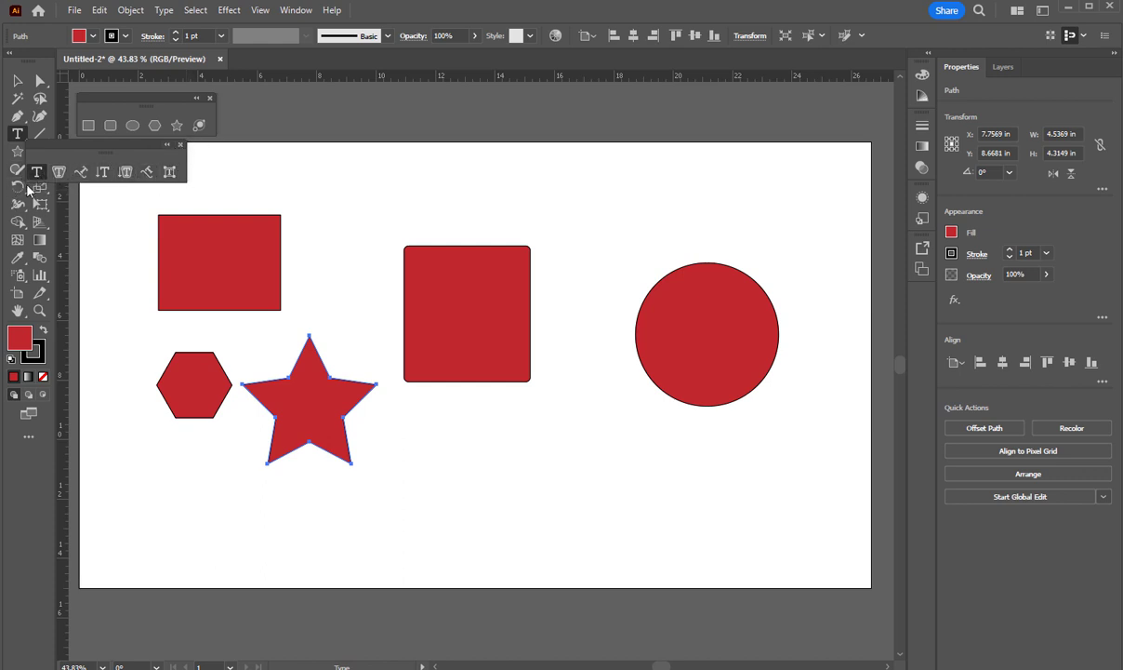
{"action": "left_click", "coordinate": [182, 145]}
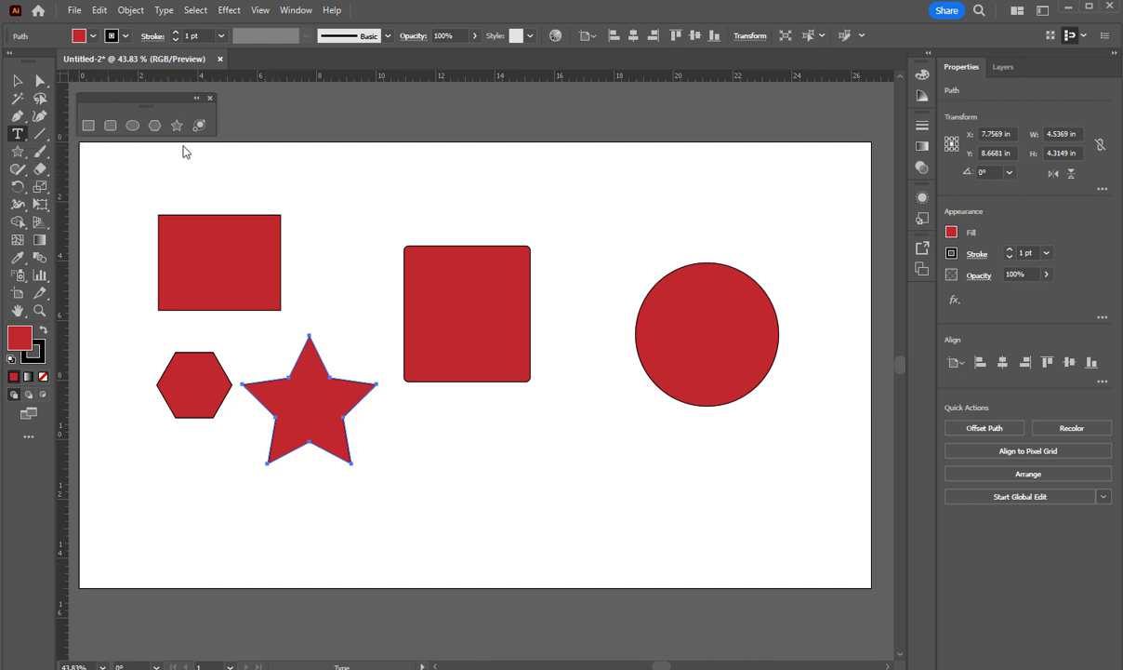
{"action": "left_click", "coordinate": [209, 98]}
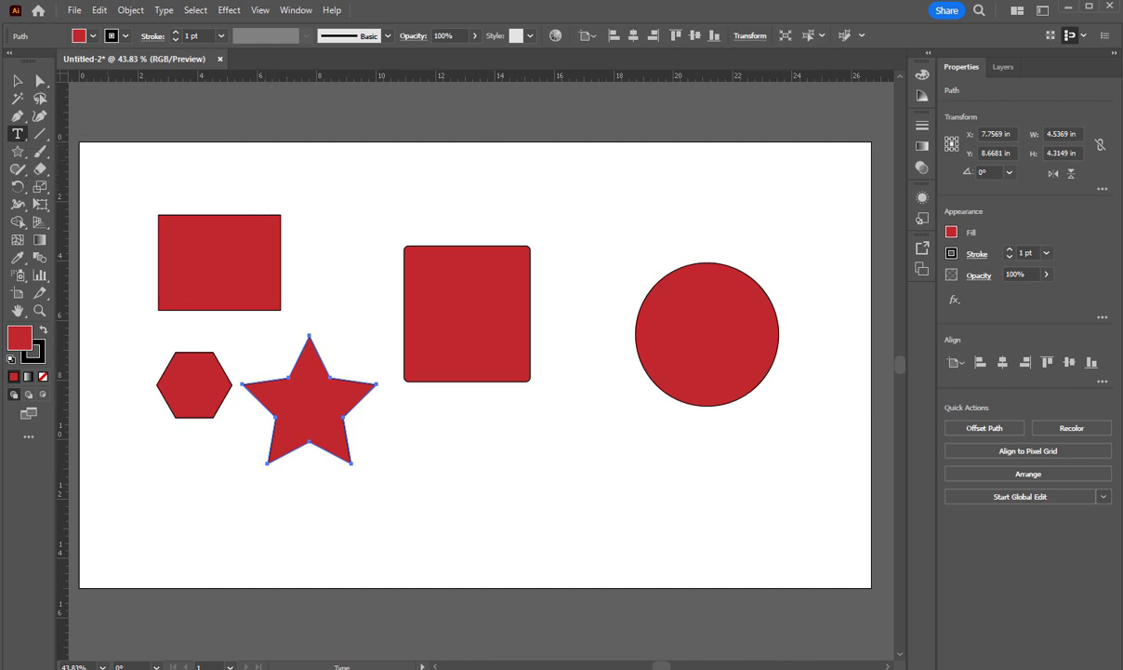
- Paint two looping freehand Paintbrush strokes, one above and one below the rounded rectangle
{"action": "left_click", "coordinate": [39, 151]}
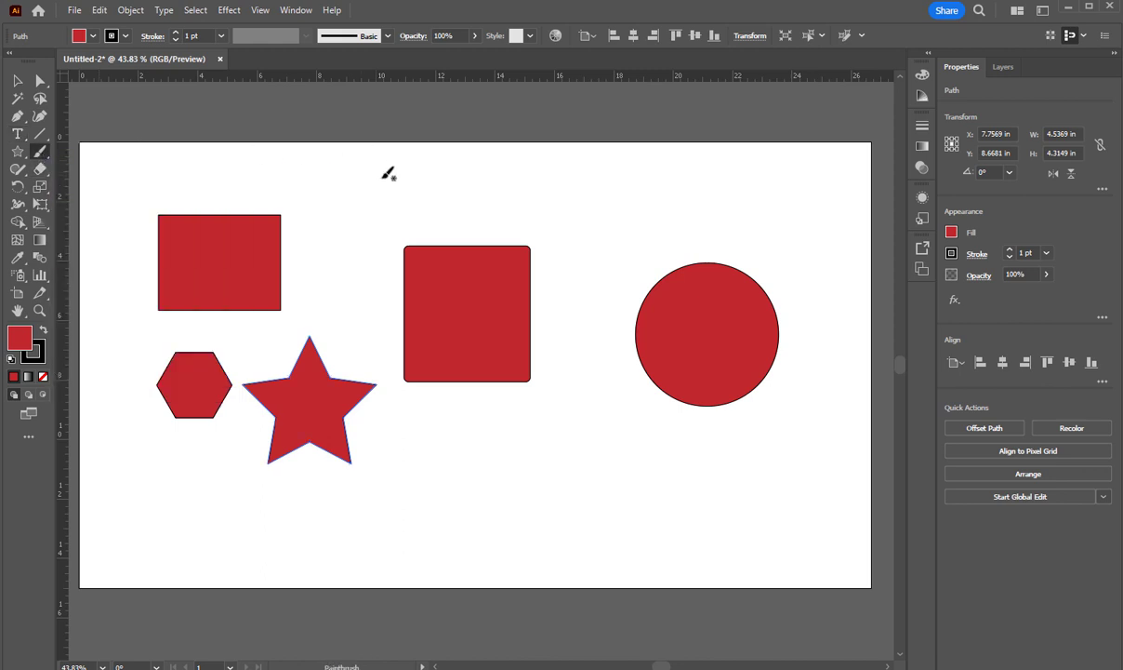
{"action": "mouse_move", "coordinate": [395, 185]}
{"action": "left_mouse_down"}
{"action": "mouse_move", "coordinate": [458, 227]}
{"action": "mouse_move", "coordinate": [449, 196]}
{"action": "mouse_move", "coordinate": [492, 233]}
{"action": "mouse_move", "coordinate": [557, 254]}
{"action": "mouse_move", "coordinate": [563, 283]}
{"action": "mouse_move", "coordinate": [665, 225]}
{"action": "left_mouse_up"}
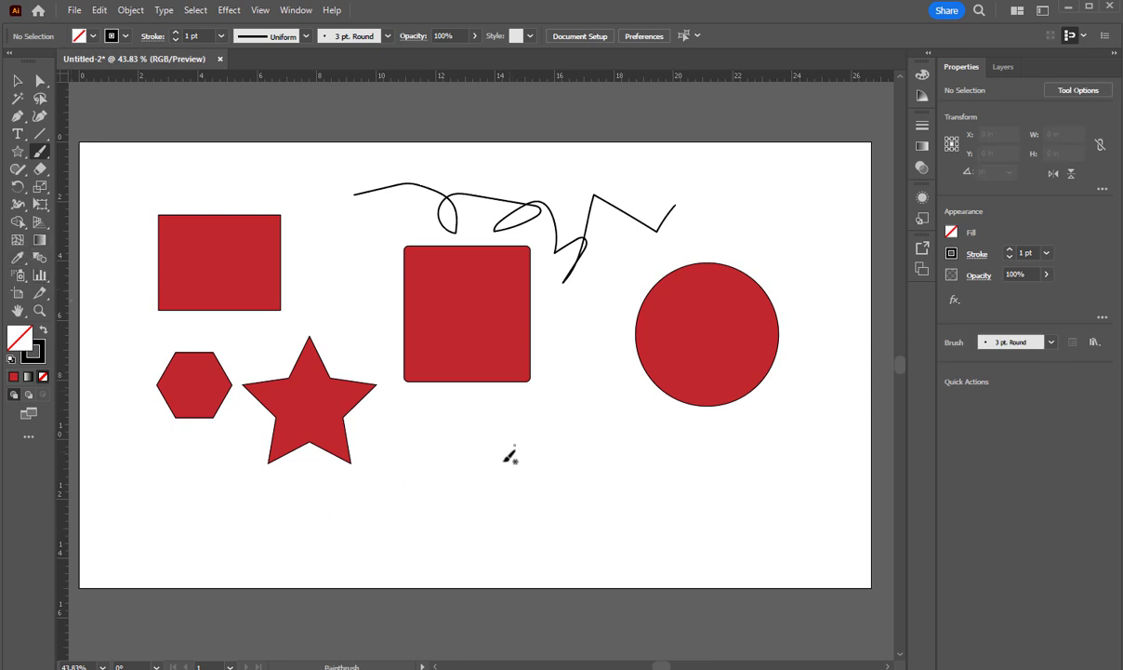
{"action": "mouse_move", "coordinate": [375, 507]}
{"action": "left_mouse_down"}
{"action": "mouse_move", "coordinate": [400, 447]}
{"action": "mouse_move", "coordinate": [483, 446]}
{"action": "mouse_move", "coordinate": [407, 501]}
{"action": "mouse_move", "coordinate": [477, 466]}
{"action": "mouse_move", "coordinate": [446, 474]}
{"action": "mouse_move", "coordinate": [514, 457]}
{"action": "mouse_move", "coordinate": [498, 502]}
{"action": "mouse_move", "coordinate": [591, 474]}
{"action": "mouse_move", "coordinate": [580, 500]}
{"action": "mouse_move", "coordinate": [637, 505]}
{"action": "left_mouse_up"}
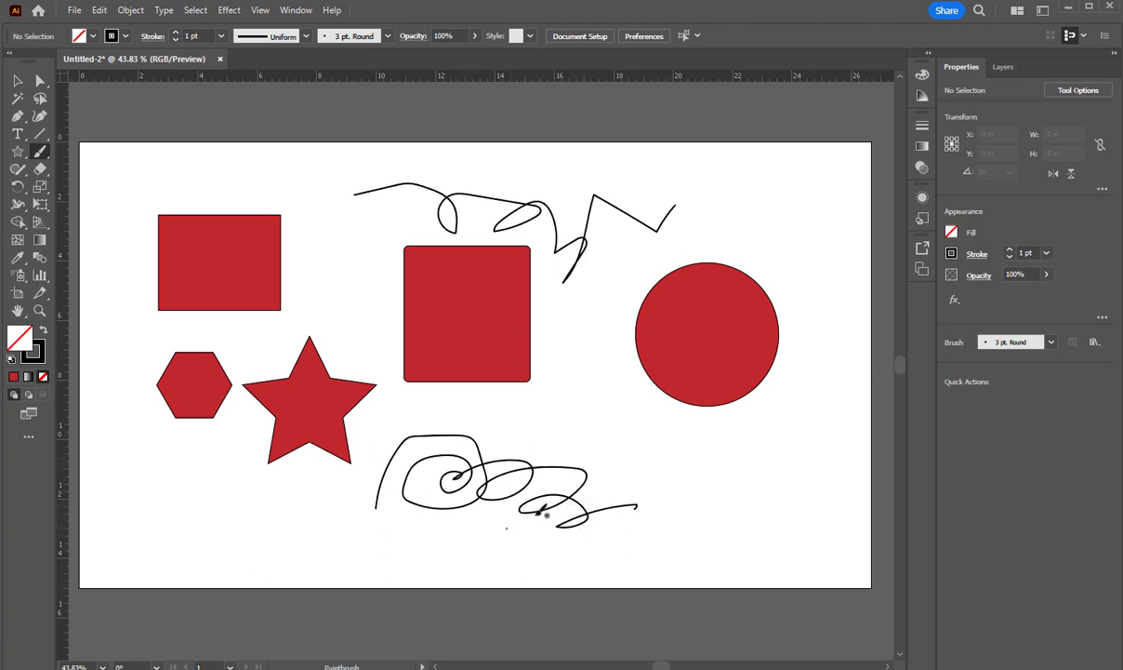
{"action": "left_click", "coordinate": [50, 156]}
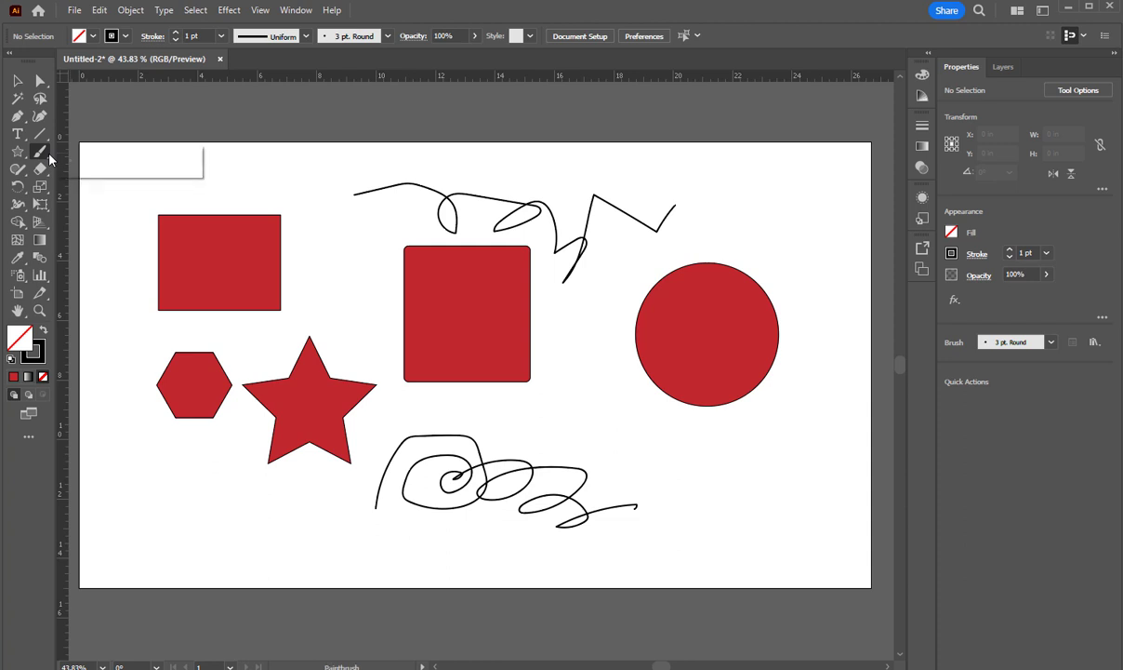
{"action": "left_click", "coordinate": [49, 160]}
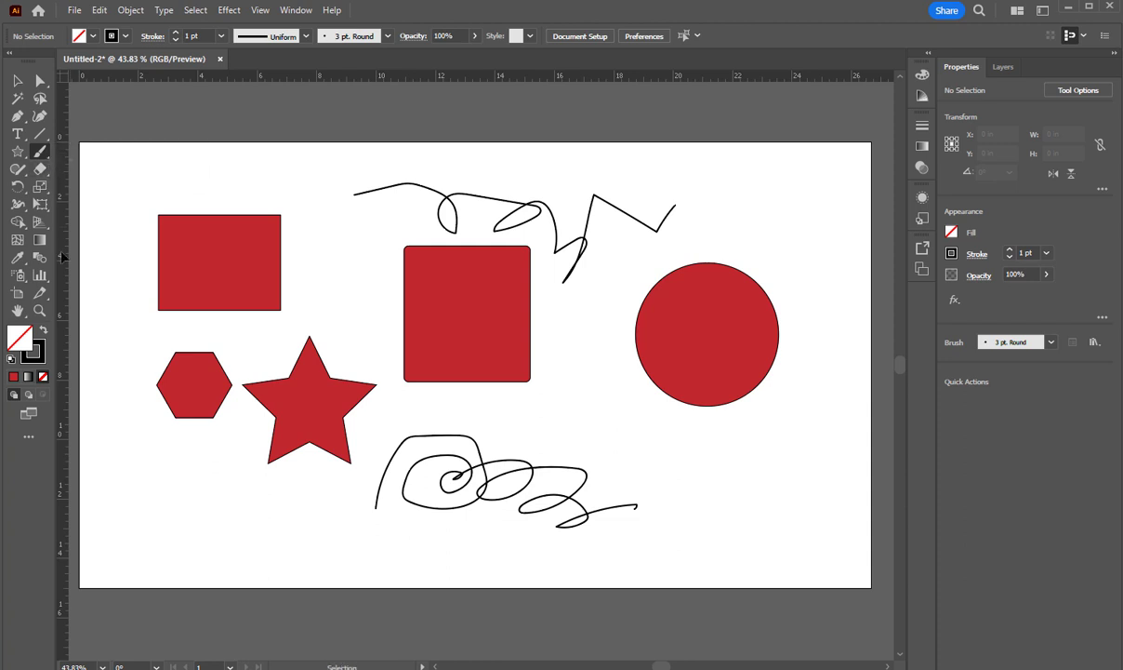
- Erase most of the upper brush stroke and cut curved notches into both sides of the rounded rectangle
{"action": "left_click", "coordinate": [41, 170]}
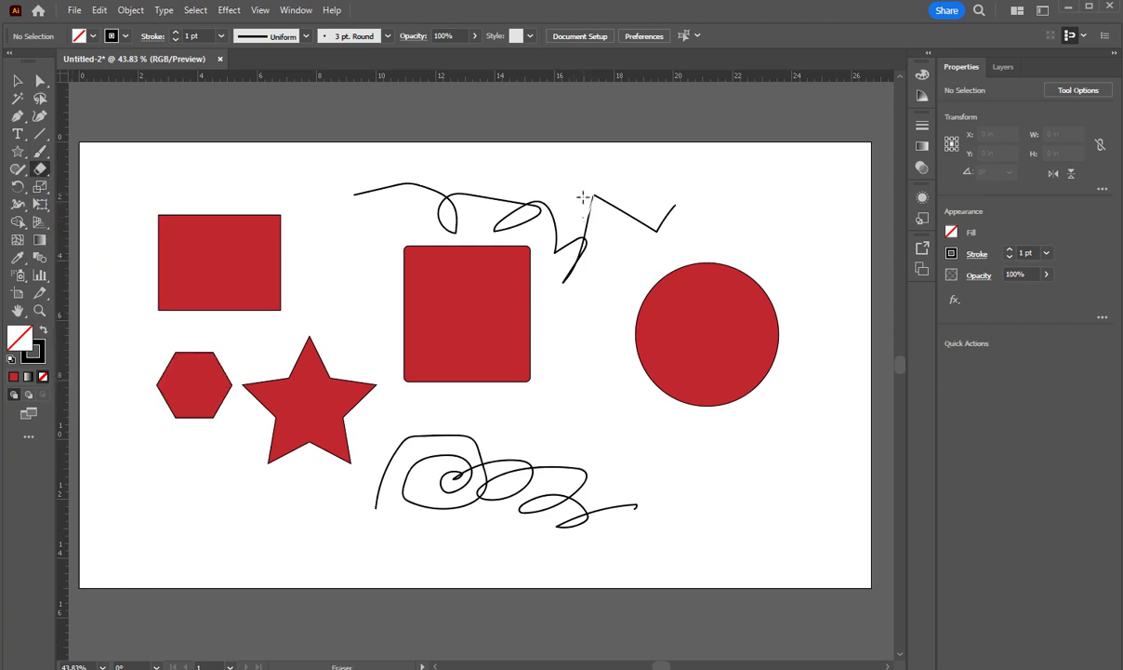
{"action": "left_click_drag", "start_coordinate": [593, 209], "coordinate": [595, 214]}
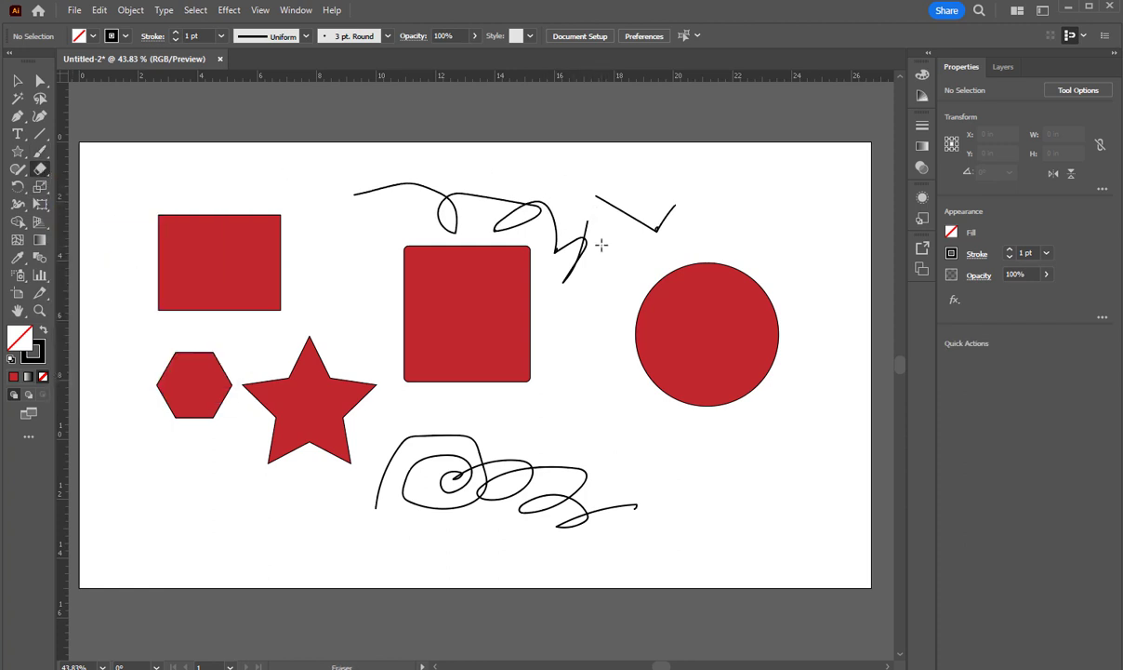
{"action": "mouse_move", "coordinate": [598, 204]}
{"action": "left_mouse_down"}
{"action": "mouse_move", "coordinate": [646, 228]}
{"action": "mouse_move", "coordinate": [681, 203]}
{"action": "mouse_move", "coordinate": [622, 257]}
{"action": "mouse_move", "coordinate": [554, 240]}
{"action": "mouse_move", "coordinate": [602, 220]}
{"action": "mouse_move", "coordinate": [620, 280]}
{"action": "mouse_move", "coordinate": [545, 205]}
{"action": "mouse_move", "coordinate": [502, 213]}
{"action": "mouse_move", "coordinate": [449, 190]}
{"action": "mouse_move", "coordinate": [383, 195]}
{"action": "mouse_move", "coordinate": [365, 264]}
{"action": "mouse_move", "coordinate": [443, 325]}
{"action": "left_mouse_up"}
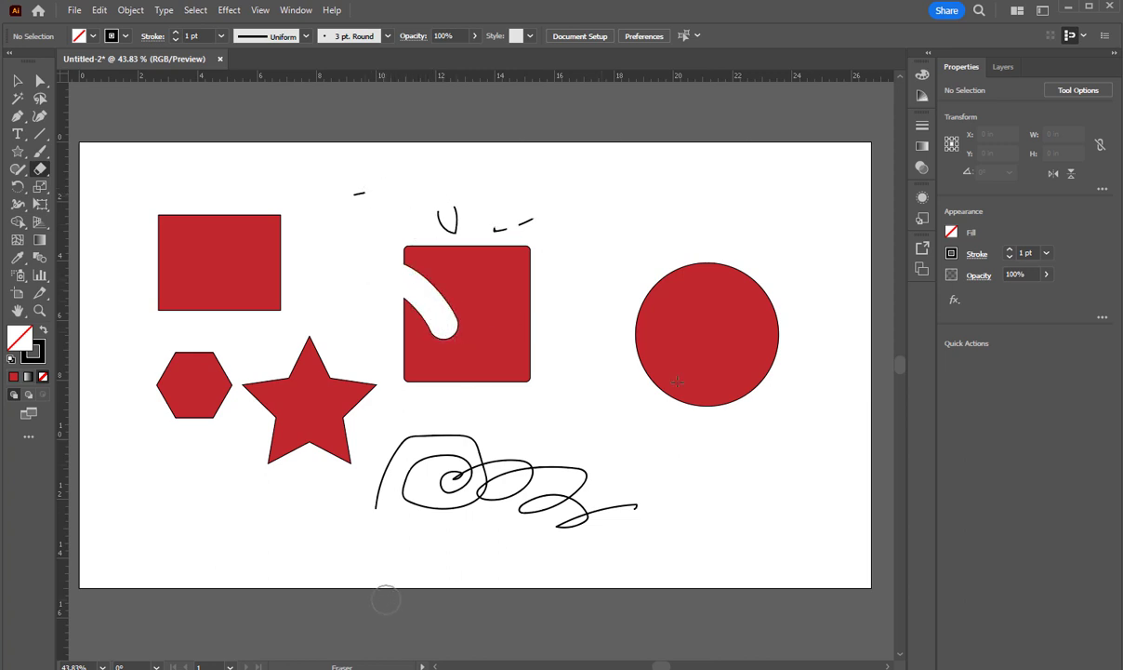
{"action": "mouse_move", "coordinate": [549, 243]}
{"action": "left_mouse_down"}
{"action": "mouse_move", "coordinate": [519, 289]}
{"action": "mouse_move", "coordinate": [493, 292]}
{"action": "mouse_move", "coordinate": [513, 315]}
{"action": "left_mouse_up"}
- Erase several notches from around the circle's edge and one from the rectangle's upper-right corner
{"action": "mouse_move", "coordinate": [644, 279]}
{"action": "left_mouse_down"}
{"action": "mouse_move", "coordinate": [698, 344]}
{"action": "mouse_move", "coordinate": [642, 307]}
{"action": "left_mouse_up"}
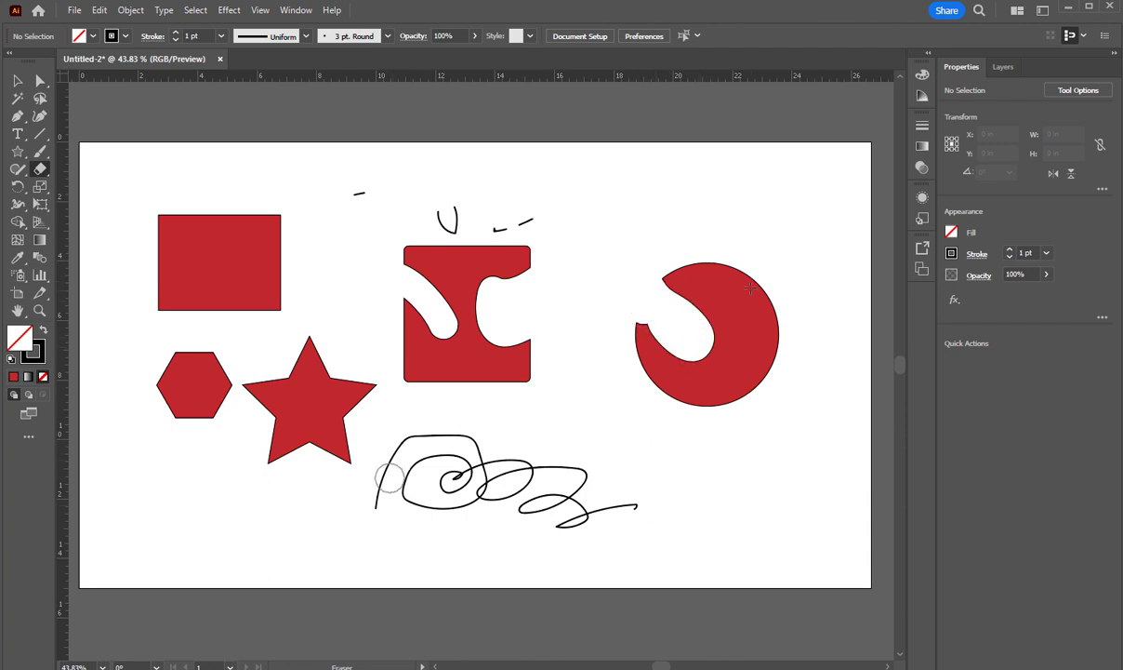
{"action": "mouse_move", "coordinate": [778, 245]}
{"action": "left_mouse_down"}
{"action": "mouse_move", "coordinate": [749, 296]}
{"action": "mouse_move", "coordinate": [778, 309]}
{"action": "left_mouse_up"}
{"action": "mouse_move", "coordinate": [734, 426]}
{"action": "left_mouse_down"}
{"action": "mouse_move", "coordinate": [749, 369]}
{"action": "mouse_move", "coordinate": [762, 383]}
{"action": "mouse_move", "coordinate": [730, 389]}
{"action": "mouse_move", "coordinate": [739, 379]}
{"action": "mouse_move", "coordinate": [766, 440]}
{"action": "left_mouse_up"}
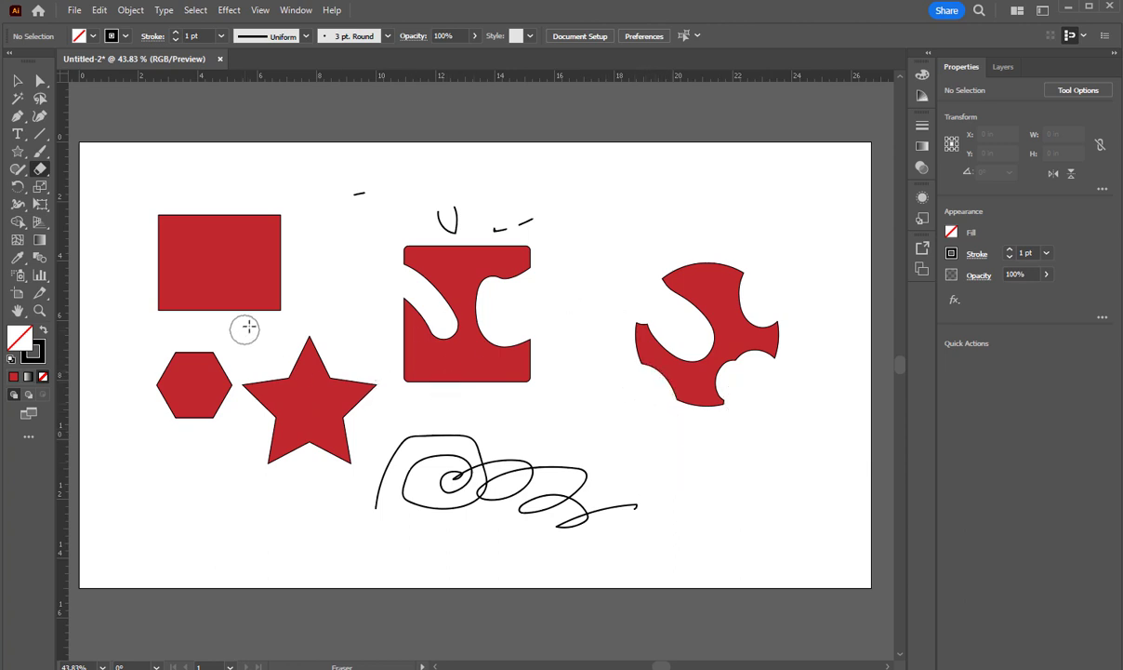
{"action": "left_click_drag", "start_coordinate": [282, 215], "coordinate": [268, 230]}
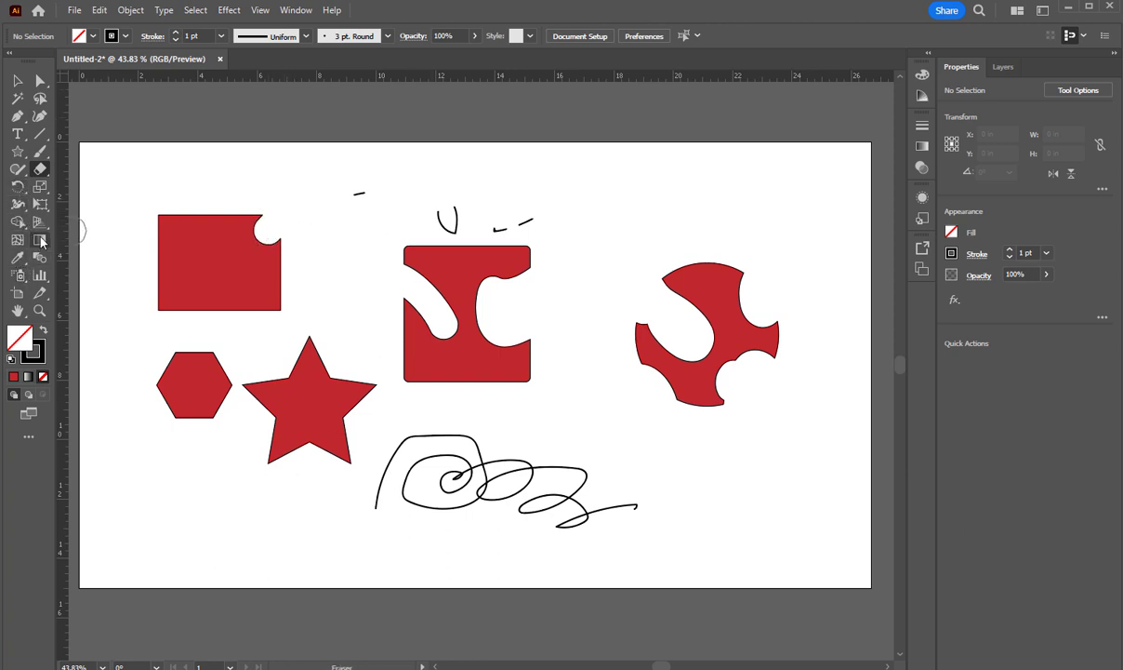
- Try out the Zoom tool by enlarging the artwork to 50%, reducing it to 25% and settling on 33.33%
{"action": "left_click", "coordinate": [40, 310]}
{"action": "left_click", "coordinate": [314, 315]}
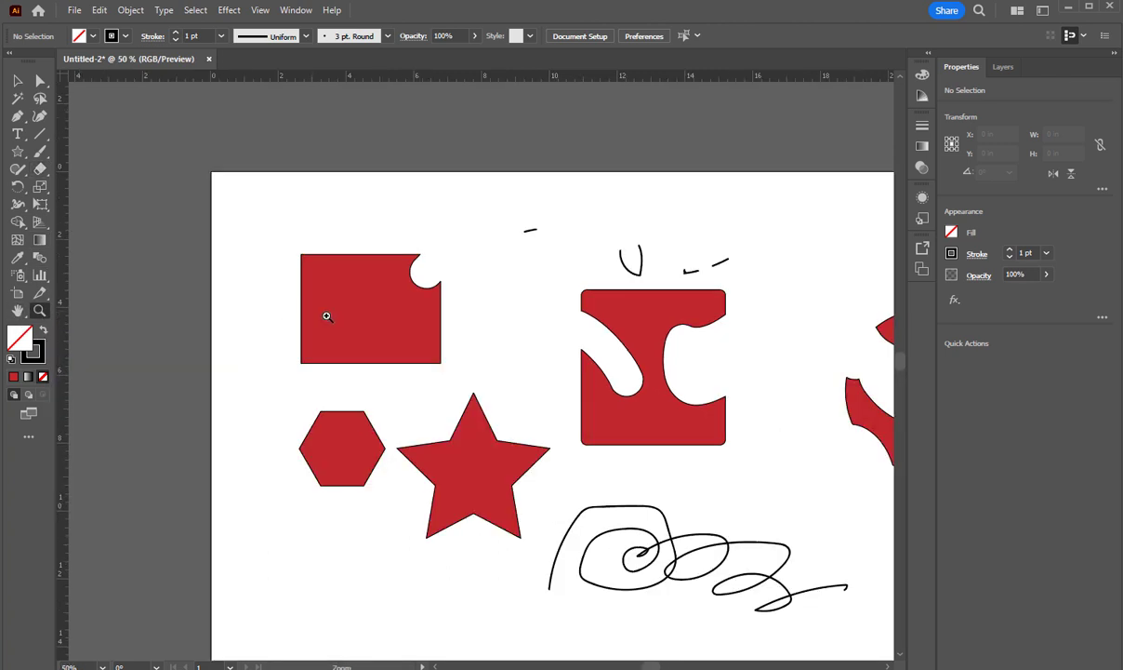
{"action": "left_click", "coordinate": [431, 344]}
{"action": "left_click", "coordinate": [437, 362], "text": "alt"}
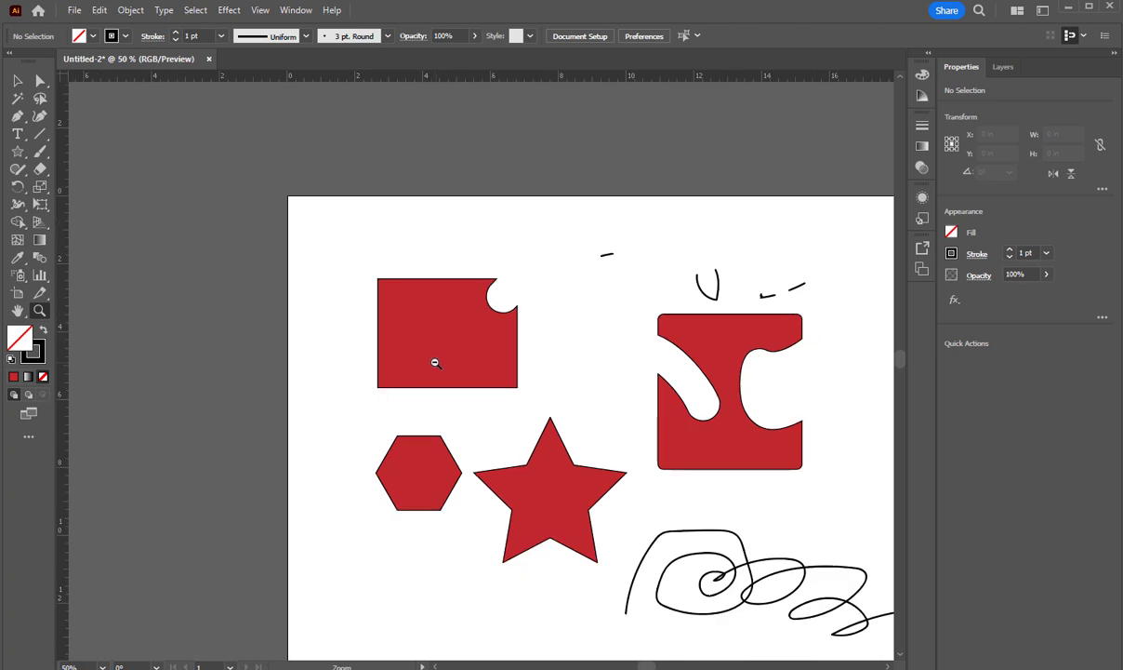
{"action": "left_click", "coordinate": [433, 362], "text": "alt"}
{"action": "left_click", "coordinate": [523, 357], "text": "alt"}
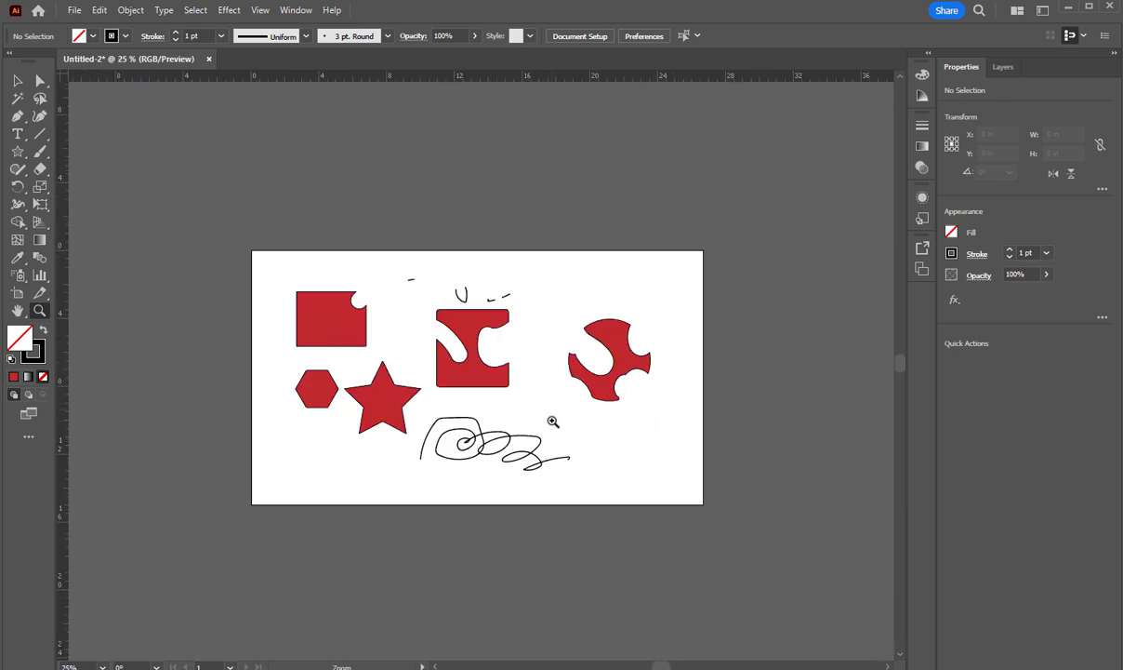
{"action": "left_click", "coordinate": [401, 328]}
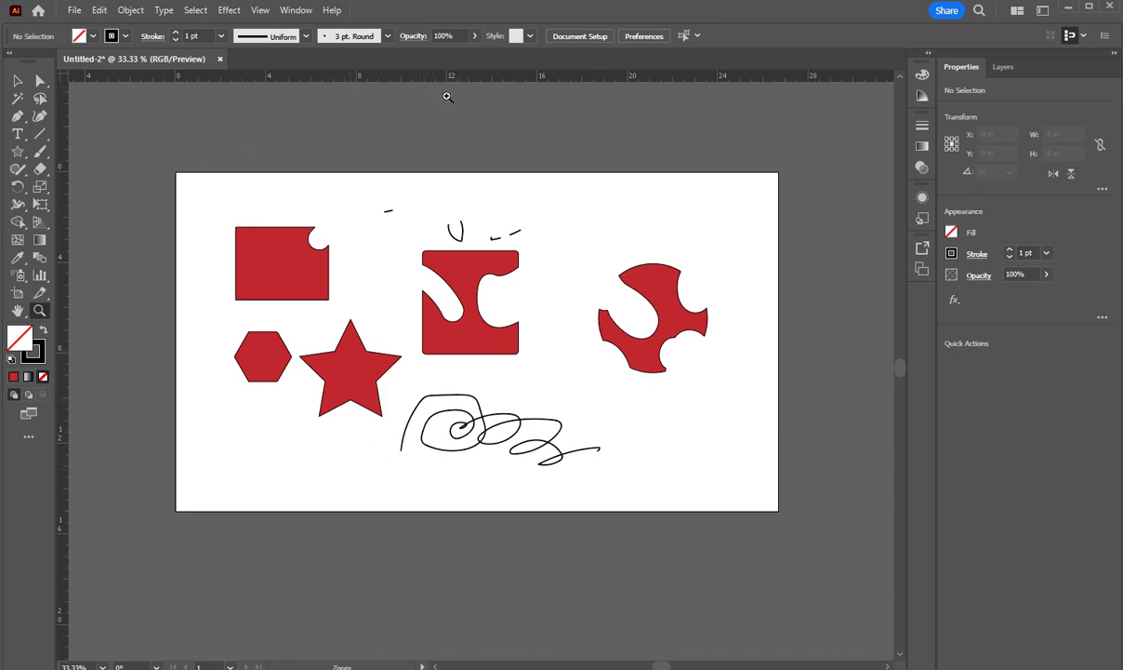
- Enlarge the area around the star to 100% and reduce the view back to 33.33%
{"action": "left_click", "coordinate": [432, 360]}
{"action": "left_click", "coordinate": [432, 360]}
{"action": "left_click", "coordinate": [432, 362]}
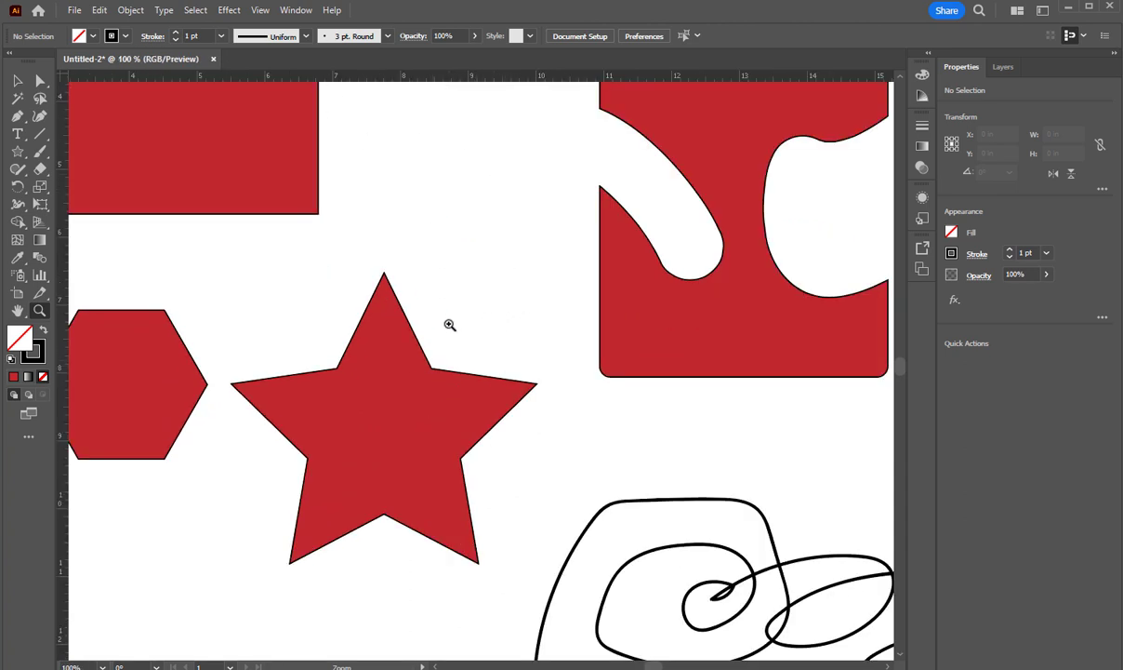
{"action": "left_click", "coordinate": [448, 324], "text": "alt"}
{"action": "left_click", "coordinate": [444, 322], "text": "alt"}
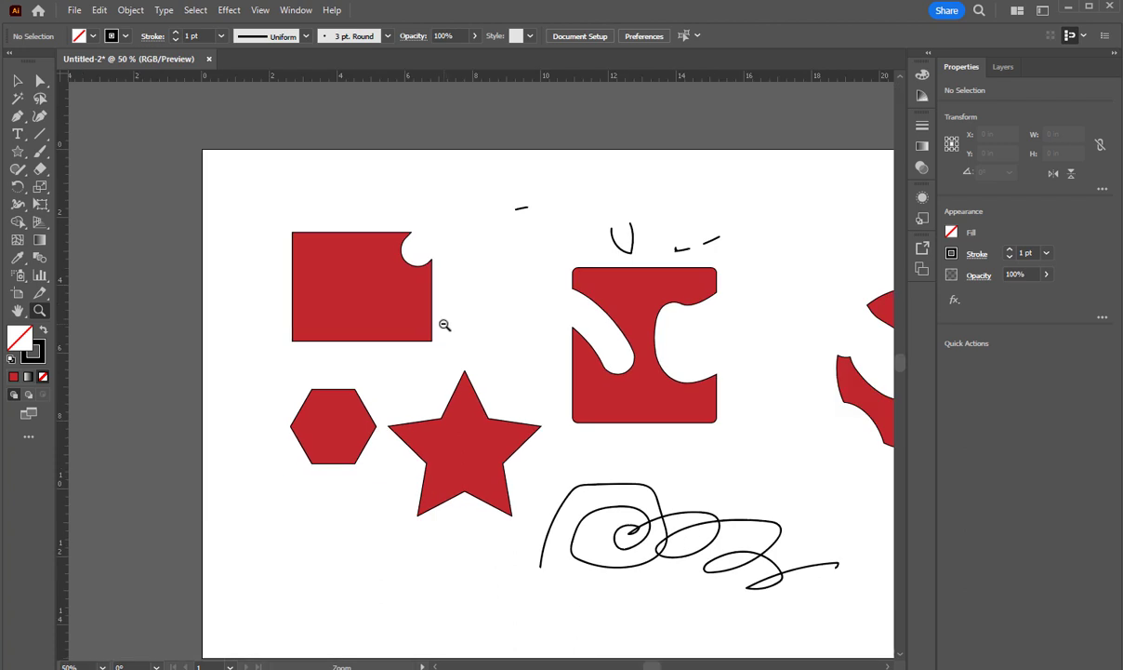
{"action": "left_click", "coordinate": [669, 362], "text": "alt"}
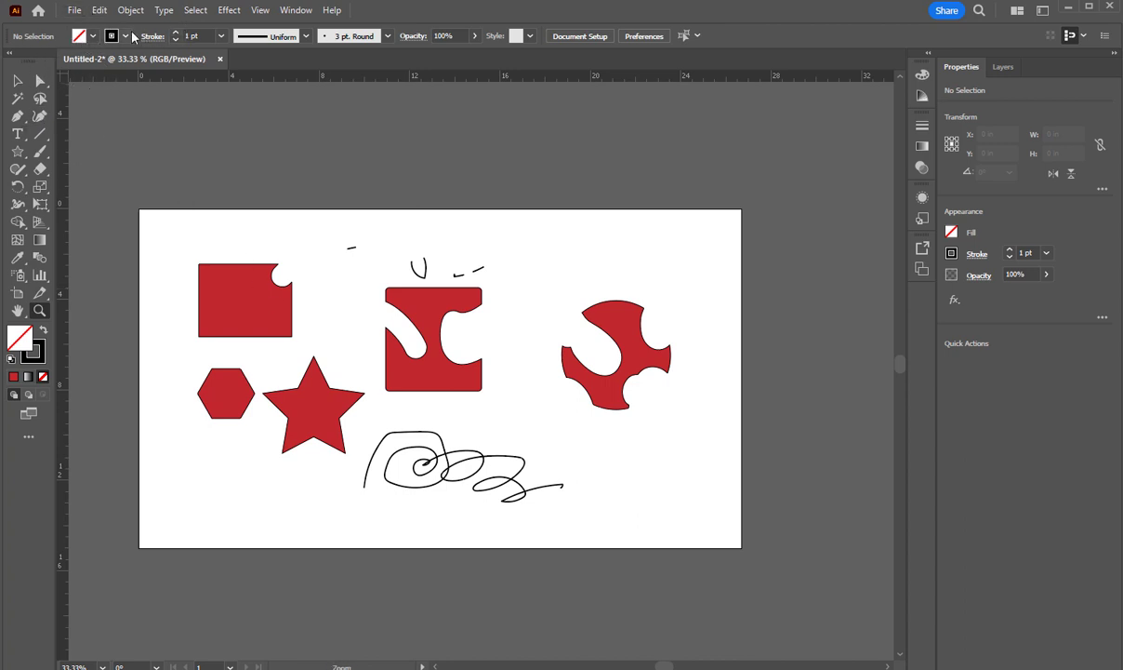
{"action": "left_click", "coordinate": [17, 80]}
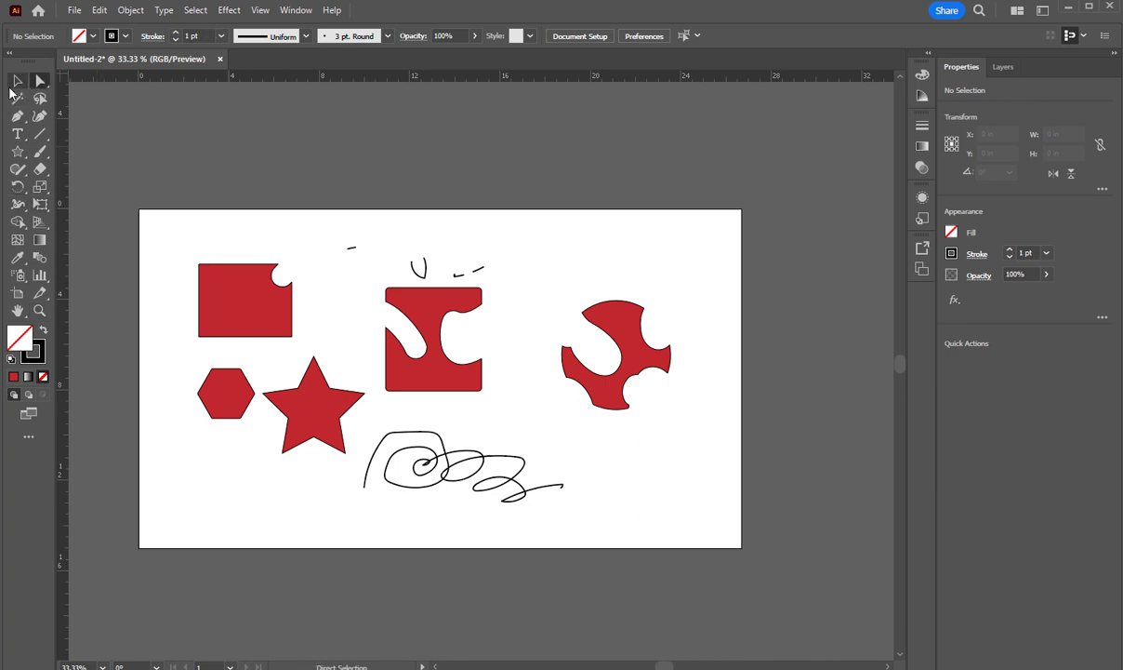
{"action": "left_click", "coordinate": [17, 115]}
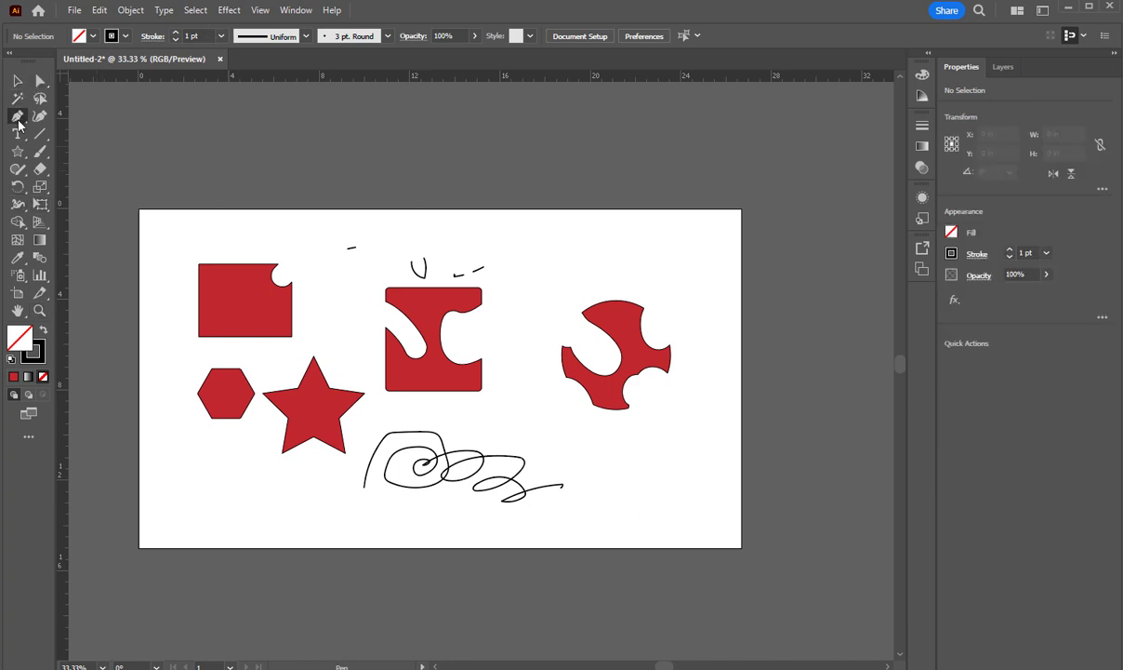
{"action": "left_click", "coordinate": [17, 168]}
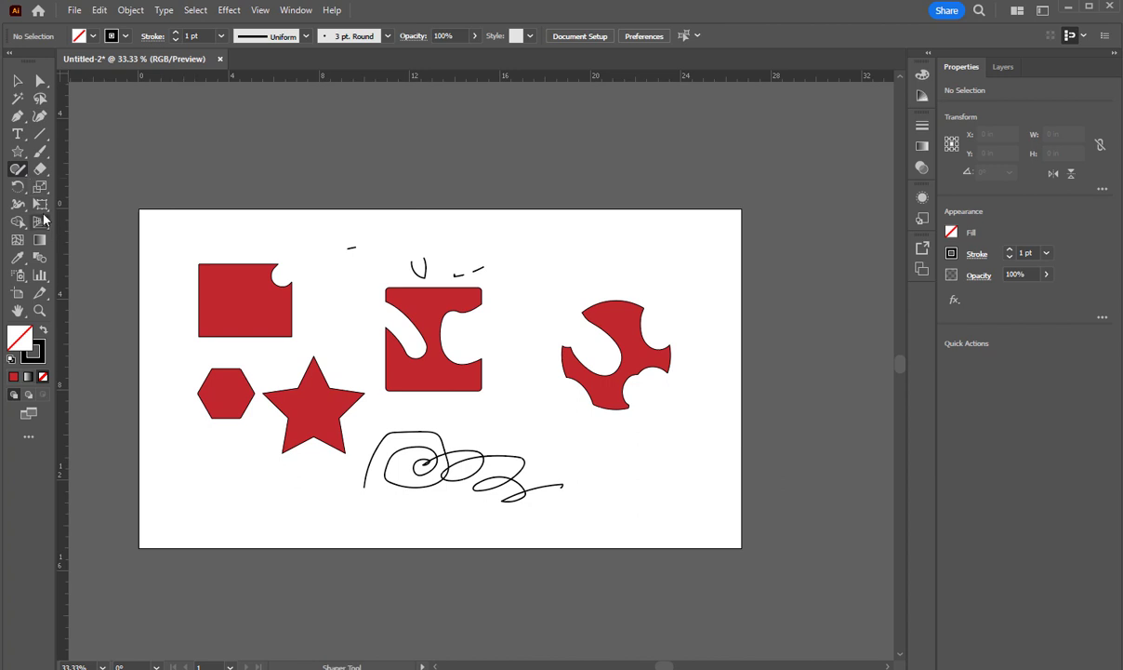
- Activate the Selection tool and view the available fill and stroke colour swatches without choosing any
{"action": "left_click", "coordinate": [17, 80]}
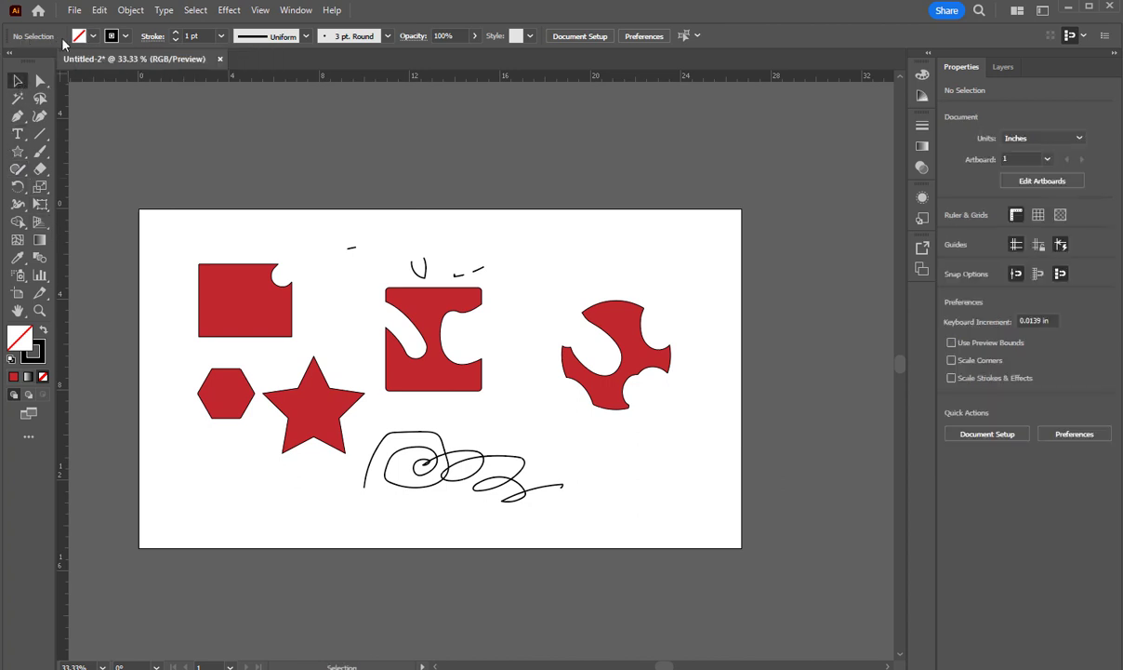
{"action": "left_click", "coordinate": [91, 37]}
{"action": "left_click", "coordinate": [91, 37]}
{"action": "left_click", "coordinate": [83, 36]}
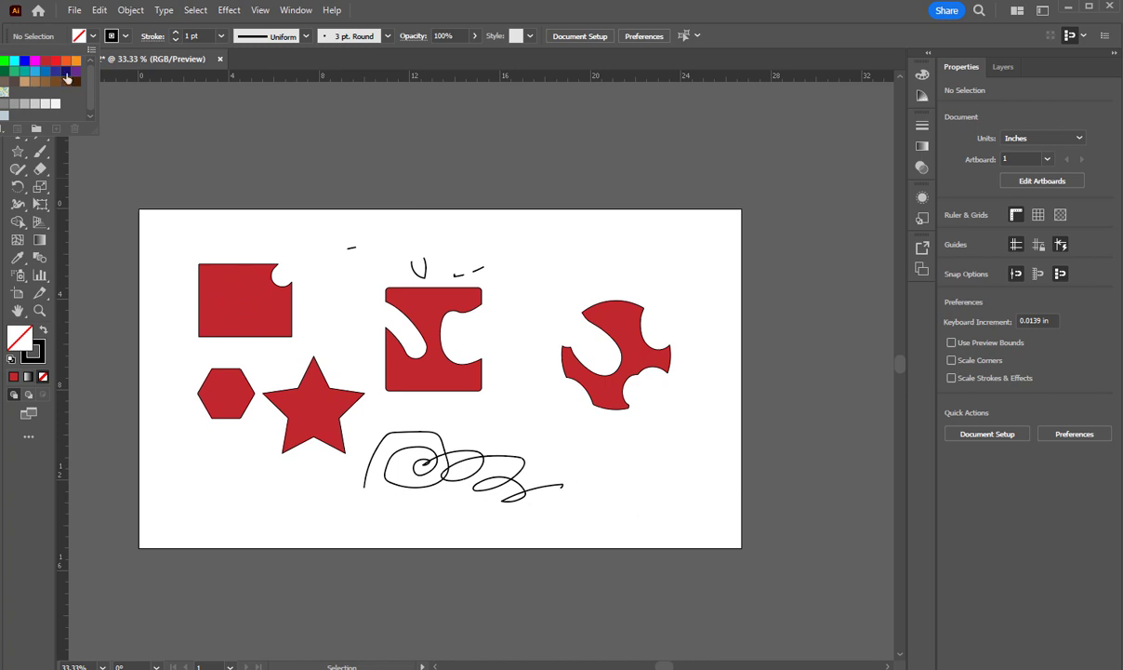
{"action": "left_click", "coordinate": [125, 38]}
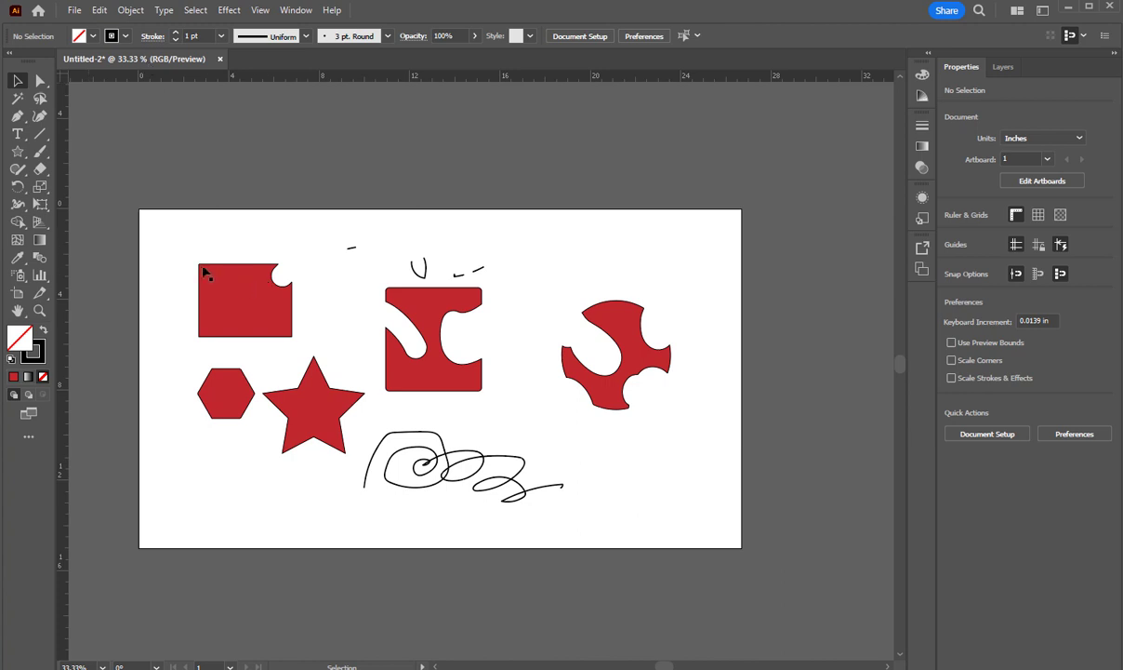
- Fill the notched rectangle with green and give it a red R=237 G=28 B=36 stroke
{"action": "left_click_drag", "start_coordinate": [234, 303], "coordinate": [238, 303]}
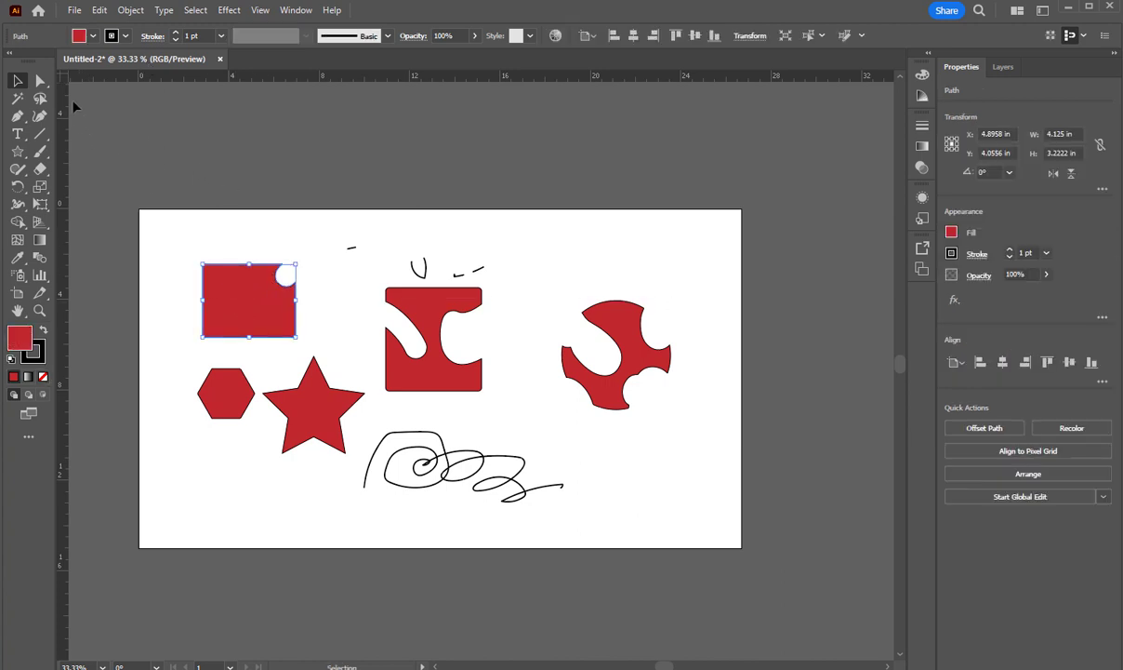
{"action": "left_click", "coordinate": [79, 38]}
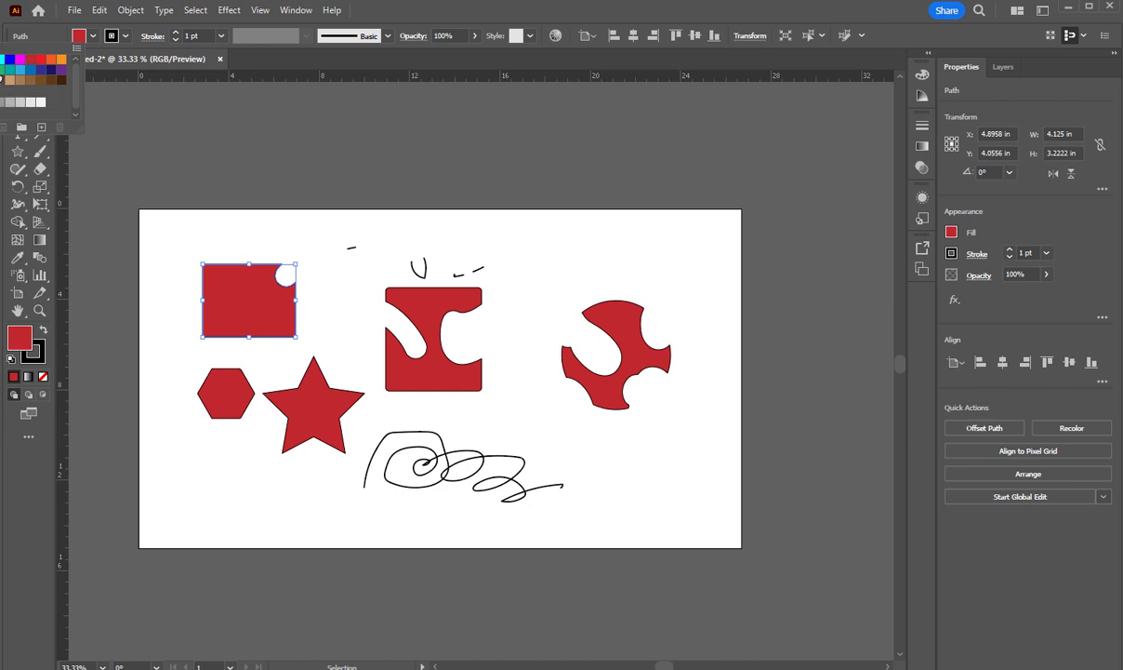
{"action": "left_click", "coordinate": [3, 71]}
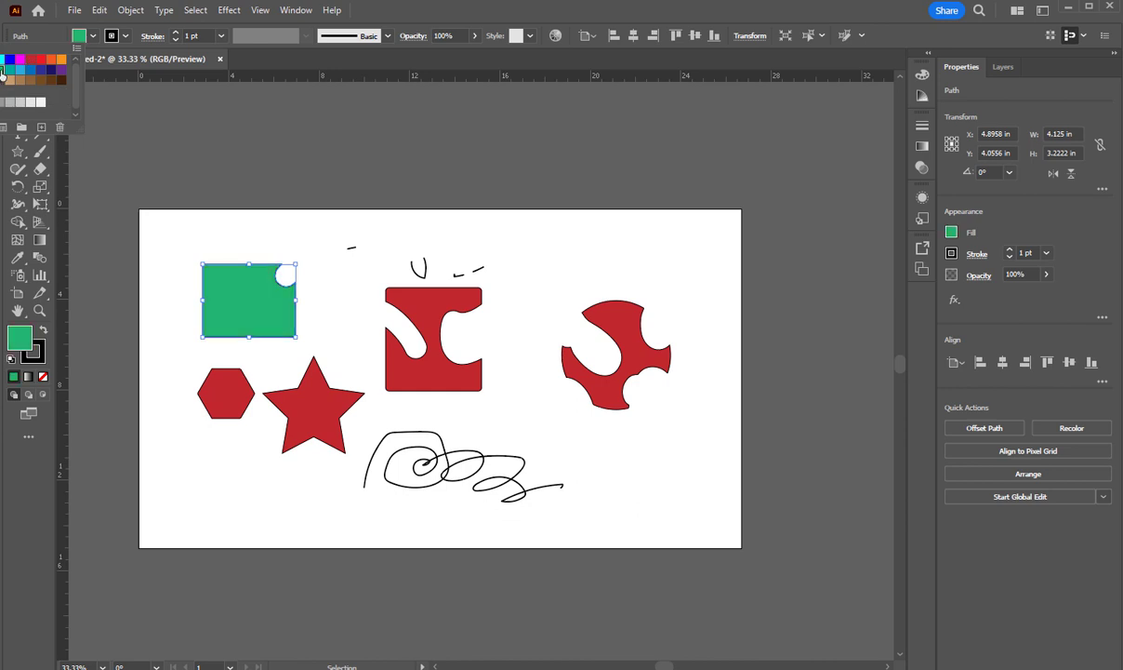
{"action": "left_click", "coordinate": [110, 36]}
{"action": "left_click", "coordinate": [110, 36]}
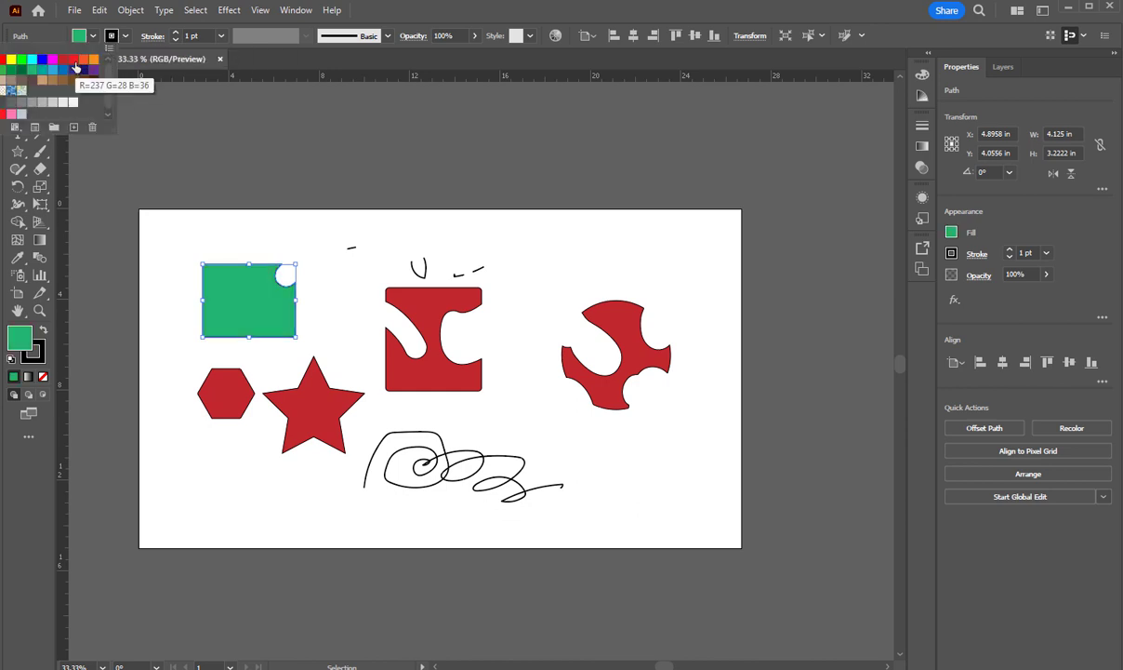
{"action": "left_click", "coordinate": [74, 64]}
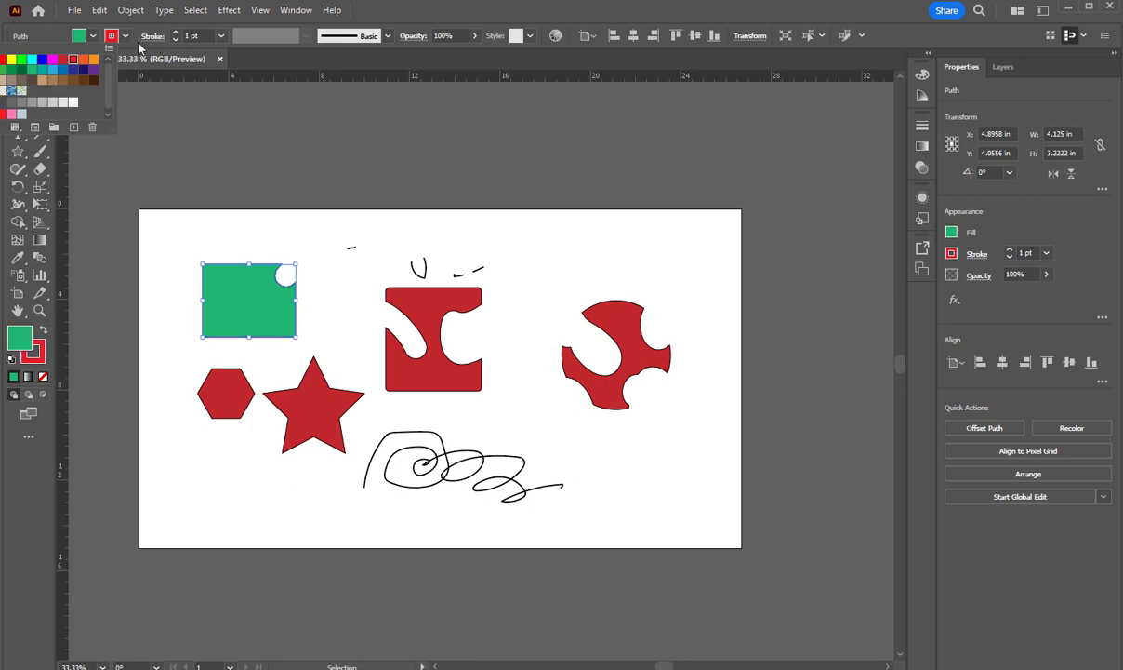
- Increase the green rectangle's stroke weight to 10 pt and deselect it
{"action": "left_click", "coordinate": [176, 33]}
{"action": "left_click", "coordinate": [176, 33]}
{"action": "left_click", "coordinate": [176, 33]}
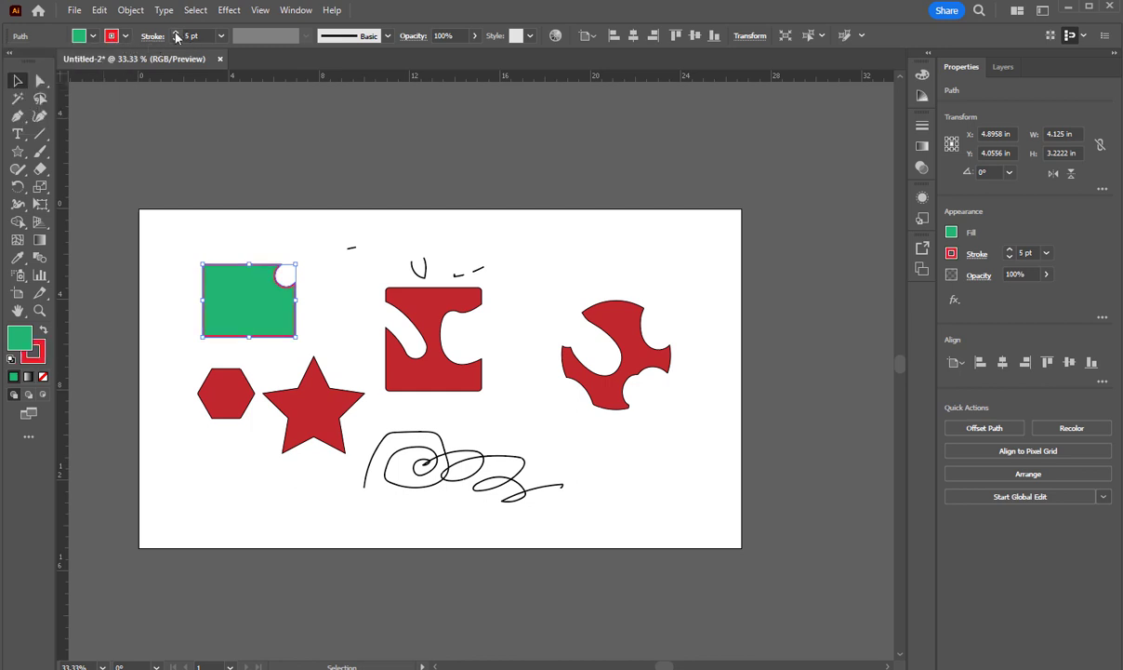
{"action": "left_click", "coordinate": [175, 34]}
{"action": "left_click", "coordinate": [176, 33]}
{"action": "left_click", "coordinate": [175, 33]}
{"action": "left_click", "coordinate": [176, 33]}
{"action": "left_click", "coordinate": [176, 33]}
{"action": "left_click", "coordinate": [176, 33]}
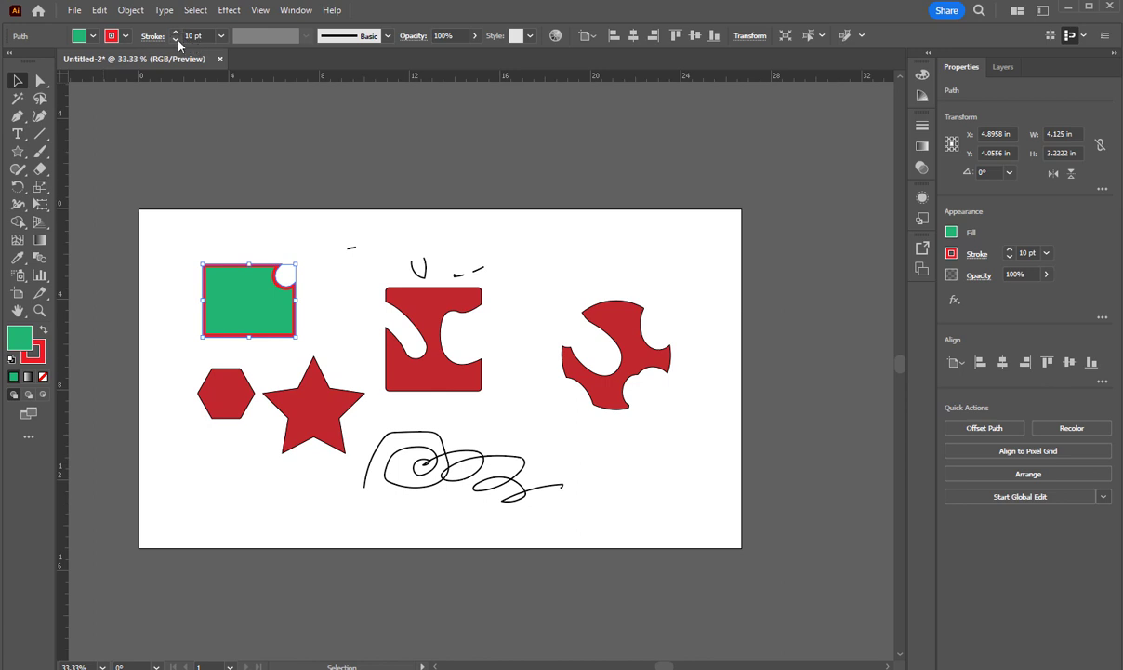
{"action": "left_click", "coordinate": [311, 239]}
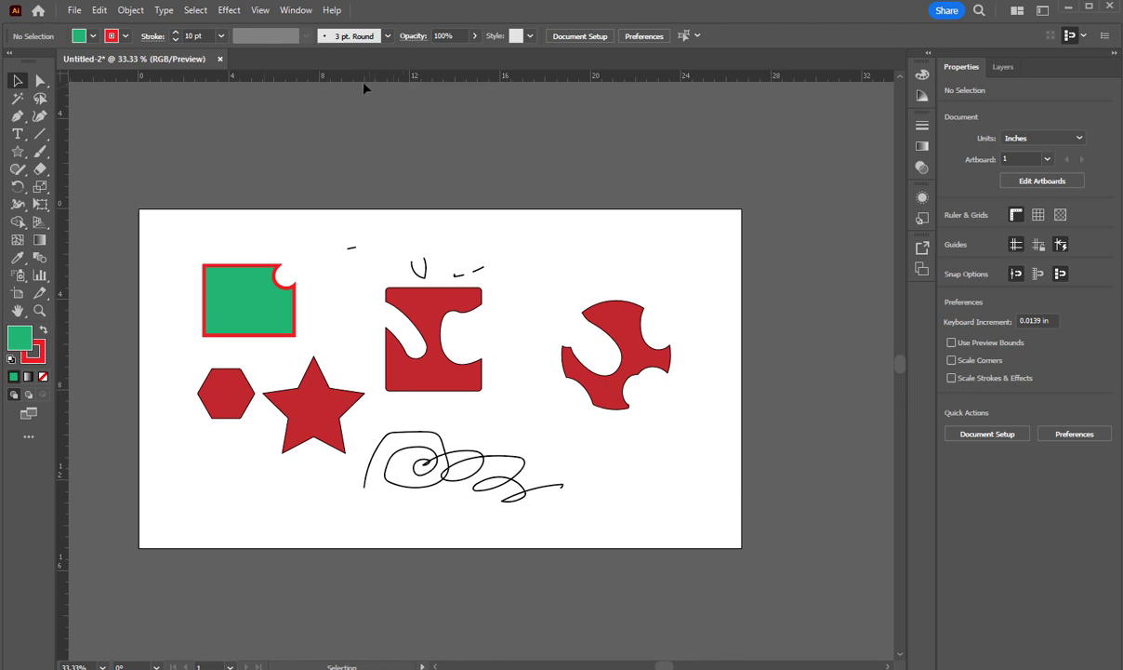
- Look over the brush definitions and the opacity control with nothing selected
{"action": "left_click", "coordinate": [390, 38]}
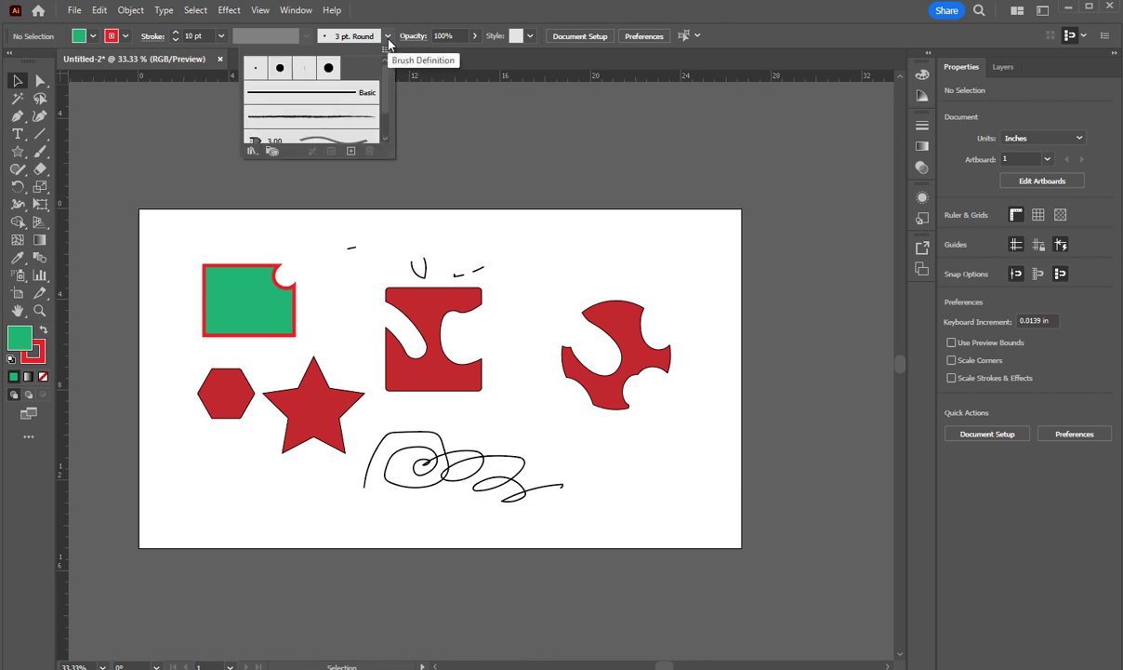
{"action": "mouse_move", "coordinate": [384, 96]}
{"action": "left_mouse_down"}
{"action": "mouse_move", "coordinate": [389, 123]}
{"action": "mouse_move", "coordinate": [386, 90]}
{"action": "left_mouse_up"}
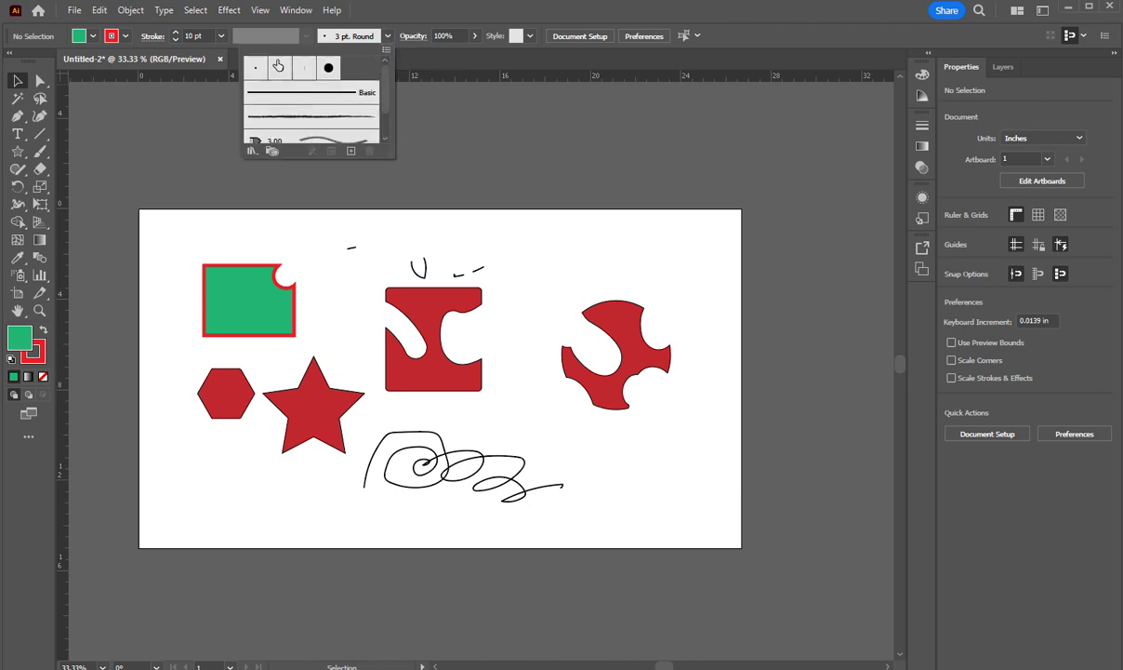
{"action": "left_click", "coordinate": [531, 11]}
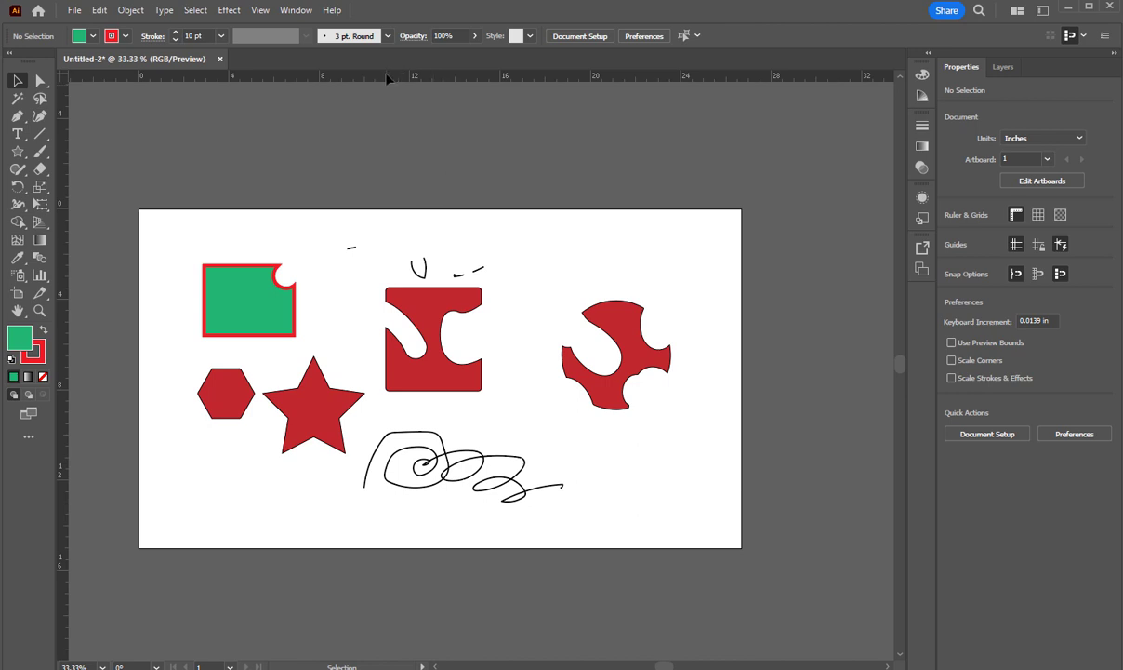
{"action": "left_click", "coordinate": [473, 37]}
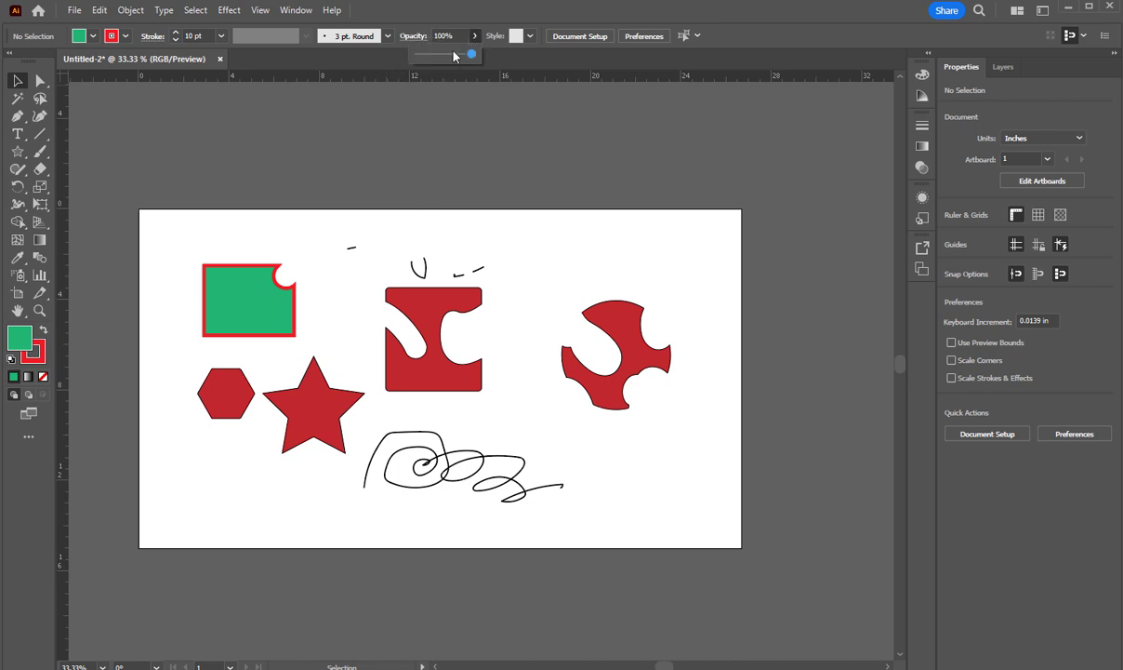
{"action": "left_click_drag", "start_coordinate": [470, 54], "coordinate": [537, 67]}
- Set the green rectangle's opacity to 48% and move it so it overlaps the rounded rectangle's left half
{"action": "left_click", "coordinate": [259, 306]}
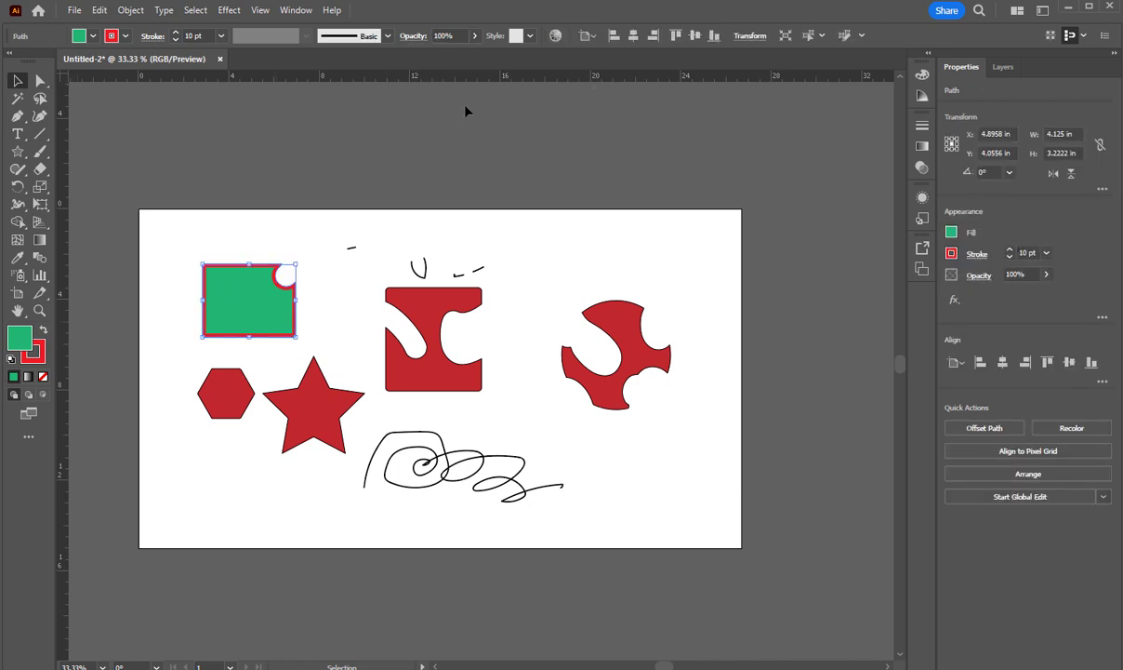
{"action": "left_click", "coordinate": [474, 36]}
{"action": "left_click_drag", "start_coordinate": [471, 54], "coordinate": [439, 84]}
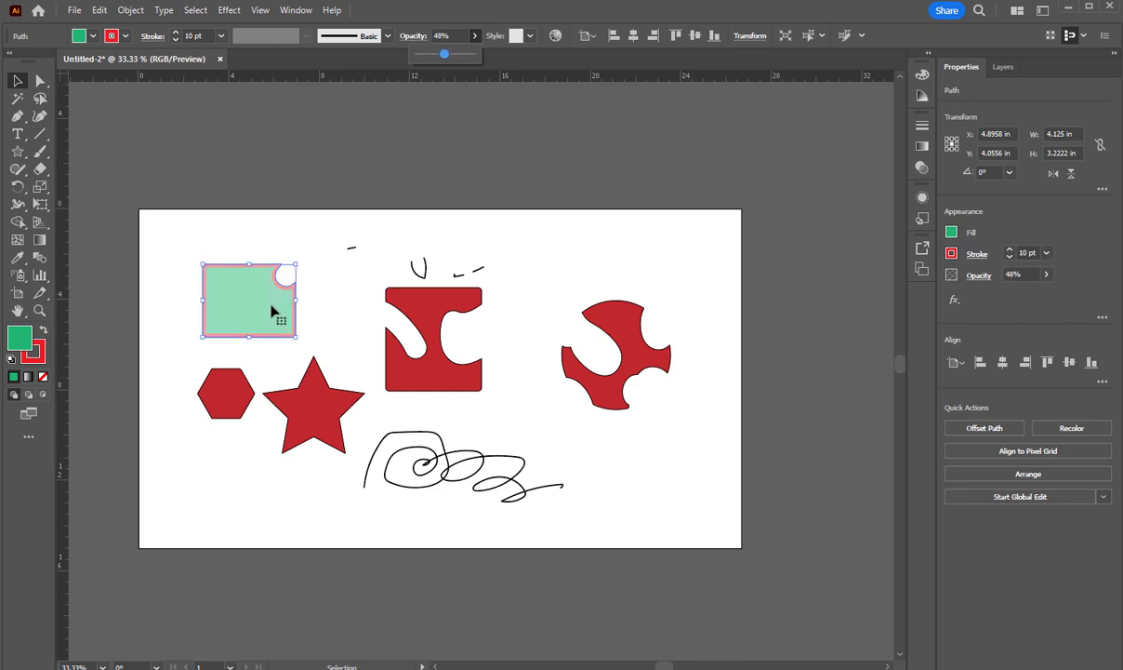
{"action": "left_click_drag", "start_coordinate": [275, 311], "coordinate": [405, 343]}
{"action": "left_click", "coordinate": [482, 356]}
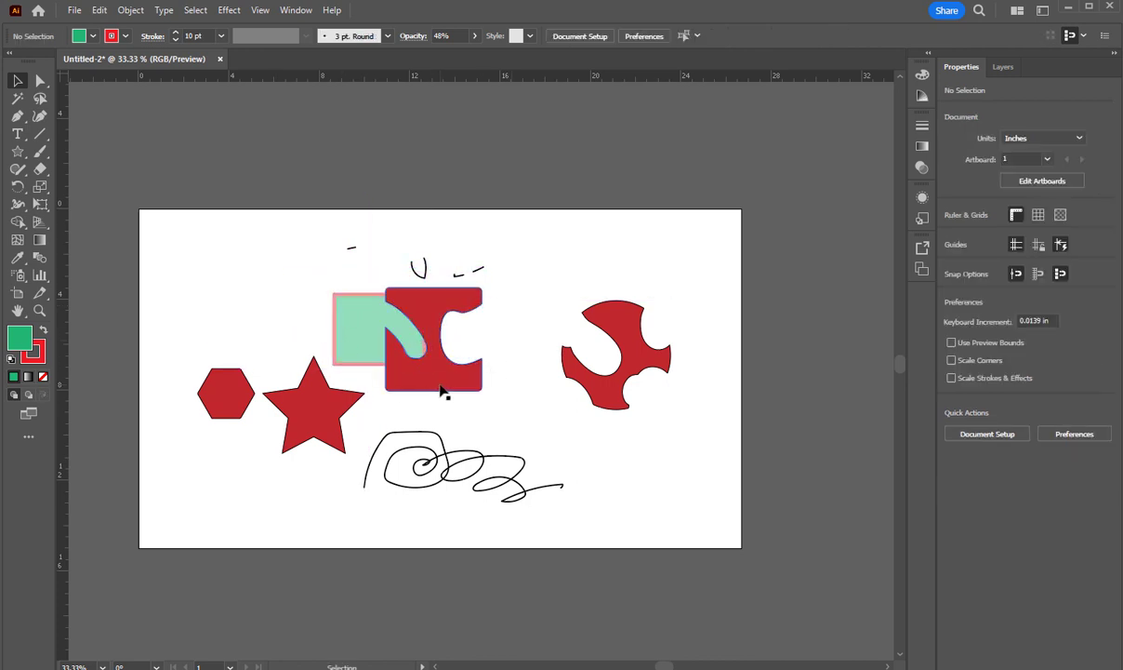
- Send the red rounded rectangle behind the green rectangle and move the green one over its lower-right corner
{"action": "right_click", "coordinate": [453, 381]}
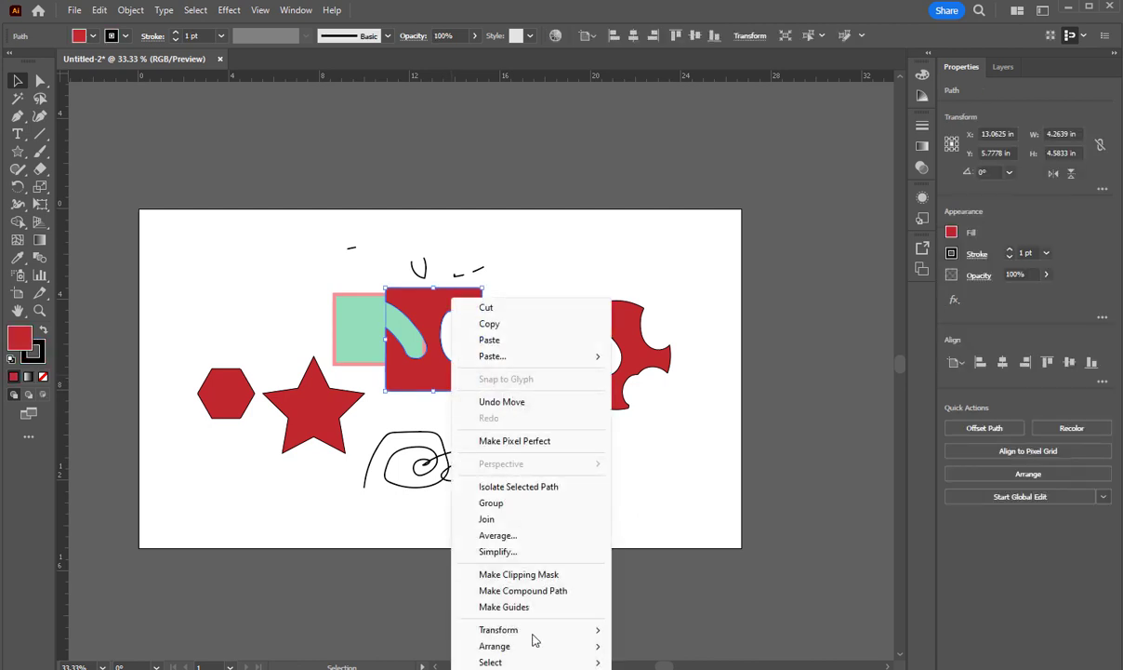
{"action": "mouse_move", "coordinate": [546, 661]}
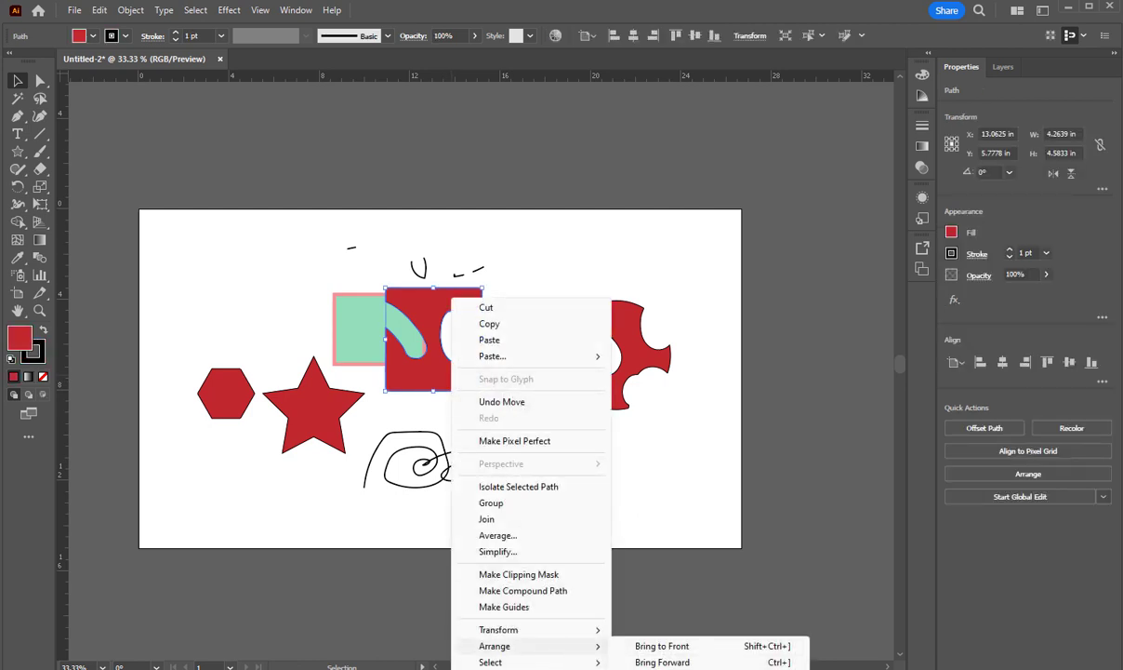
{"action": "left_click", "coordinate": [673, 669]}
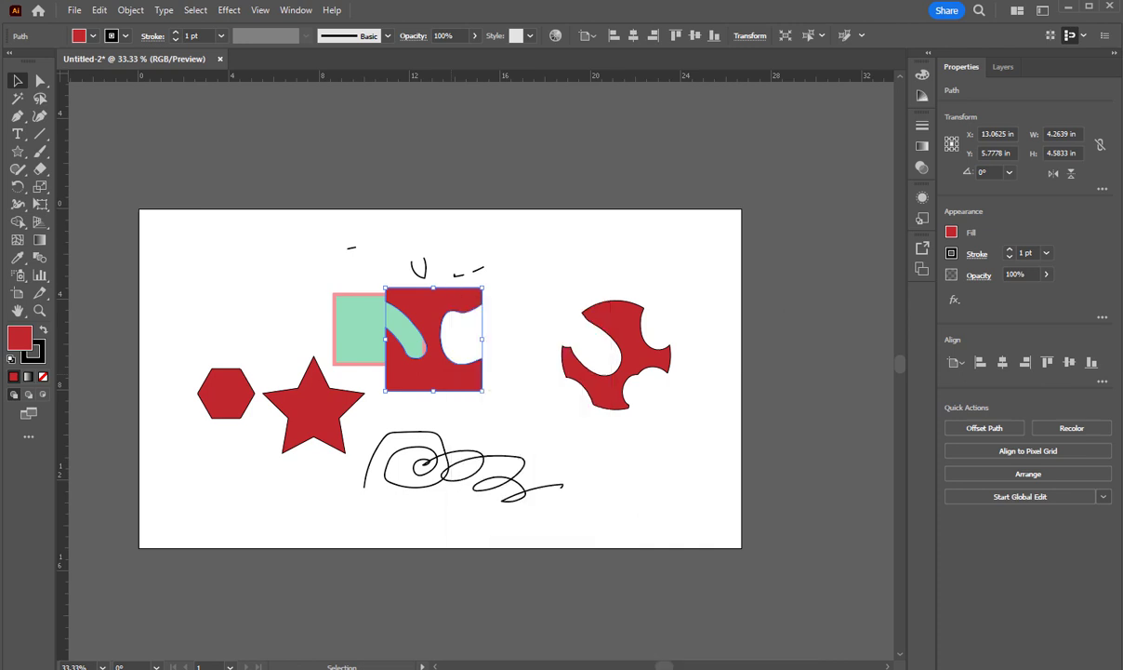
{"action": "left_click", "coordinate": [518, 433]}
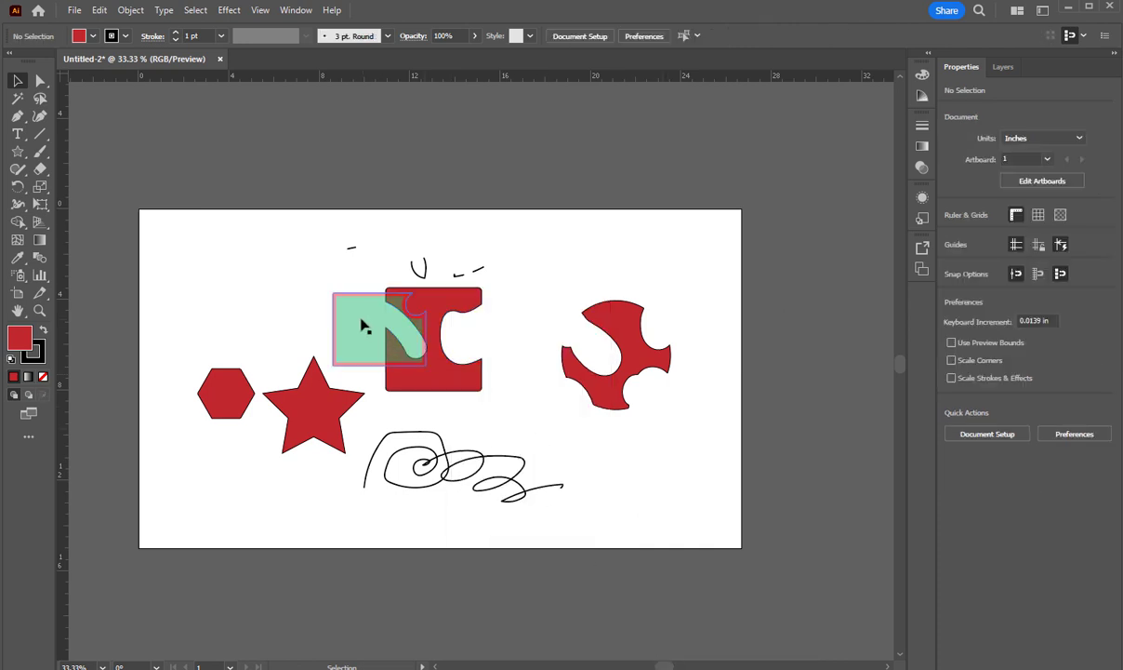
{"action": "left_click_drag", "start_coordinate": [365, 326], "coordinate": [485, 367]}
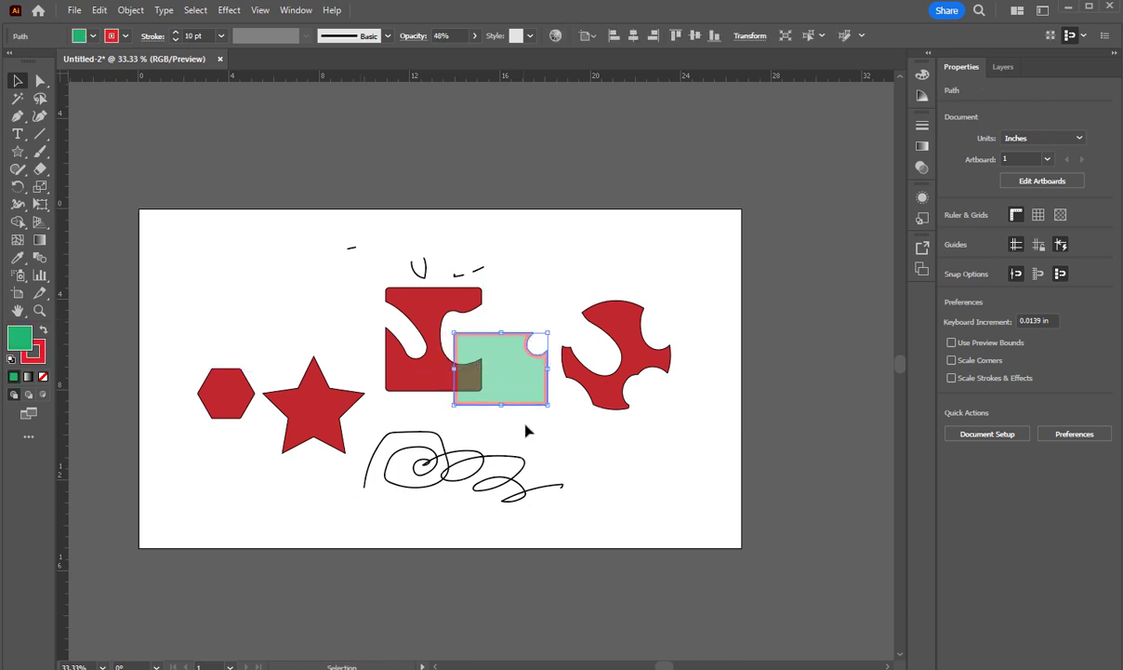
{"action": "left_click", "coordinate": [556, 459]}
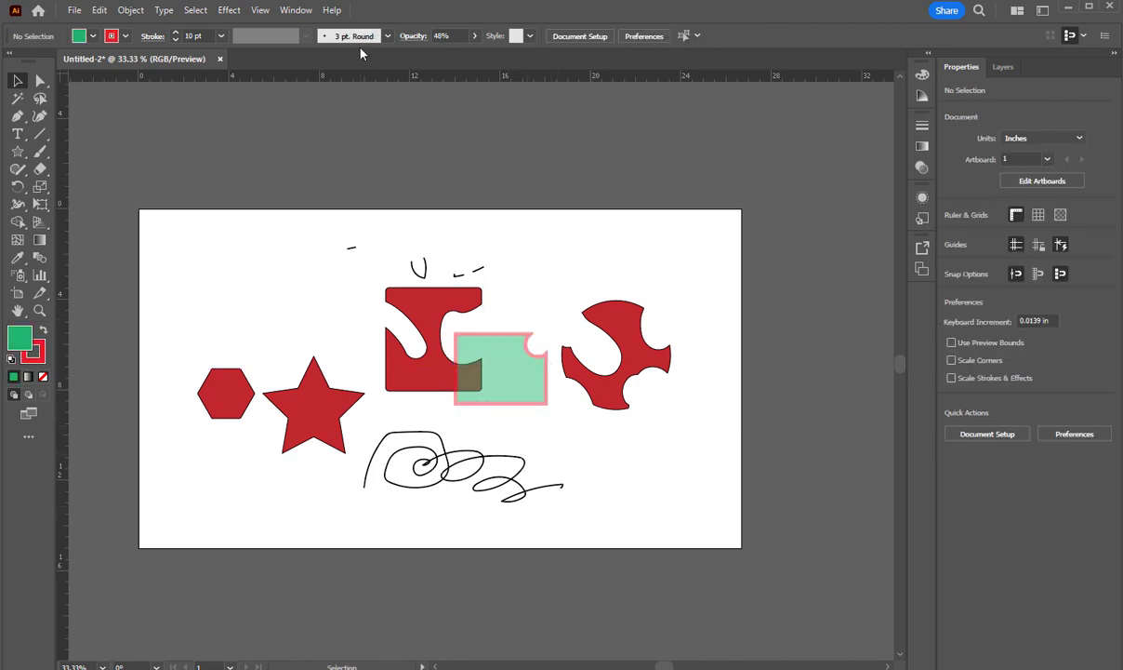
- Return the opacity to 100% with nothing selected and look over the available graphic styles
{"action": "left_click", "coordinate": [475, 35]}
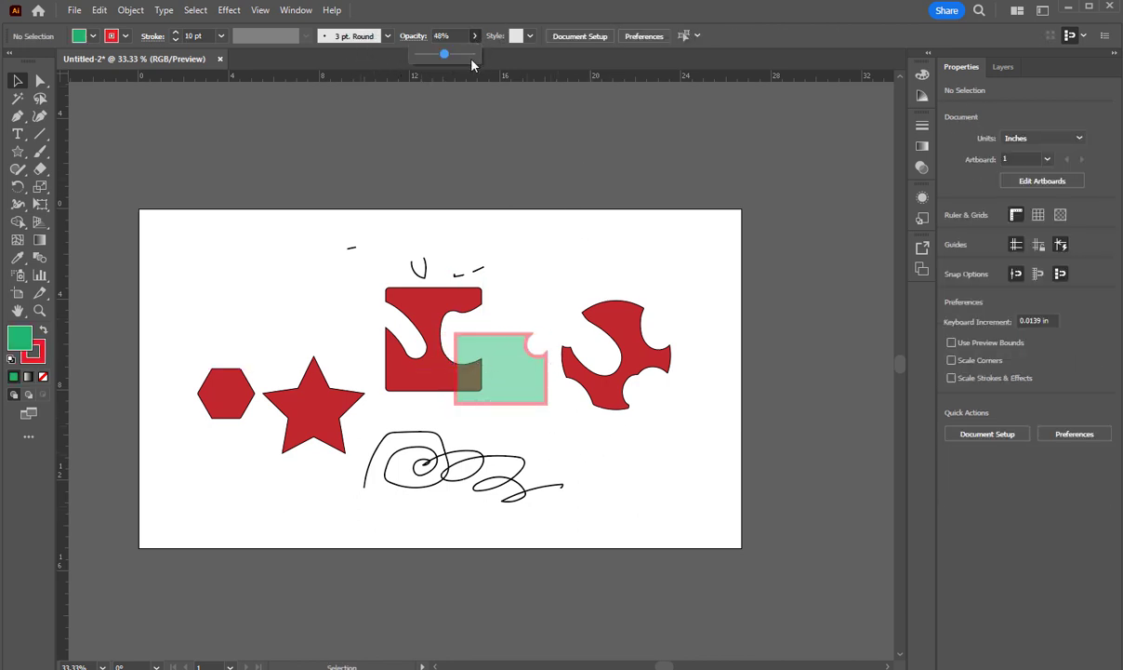
{"action": "left_click_drag", "start_coordinate": [446, 54], "coordinate": [477, 54]}
{"action": "left_click", "coordinate": [530, 35]}
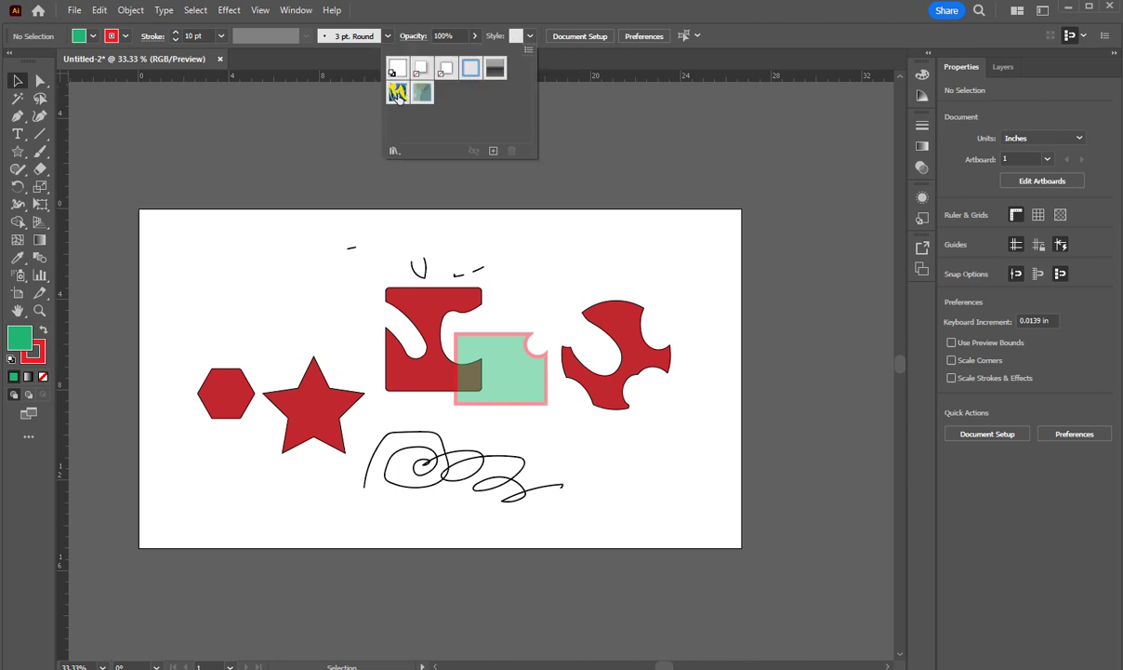
{"action": "left_click", "coordinate": [789, 28]}
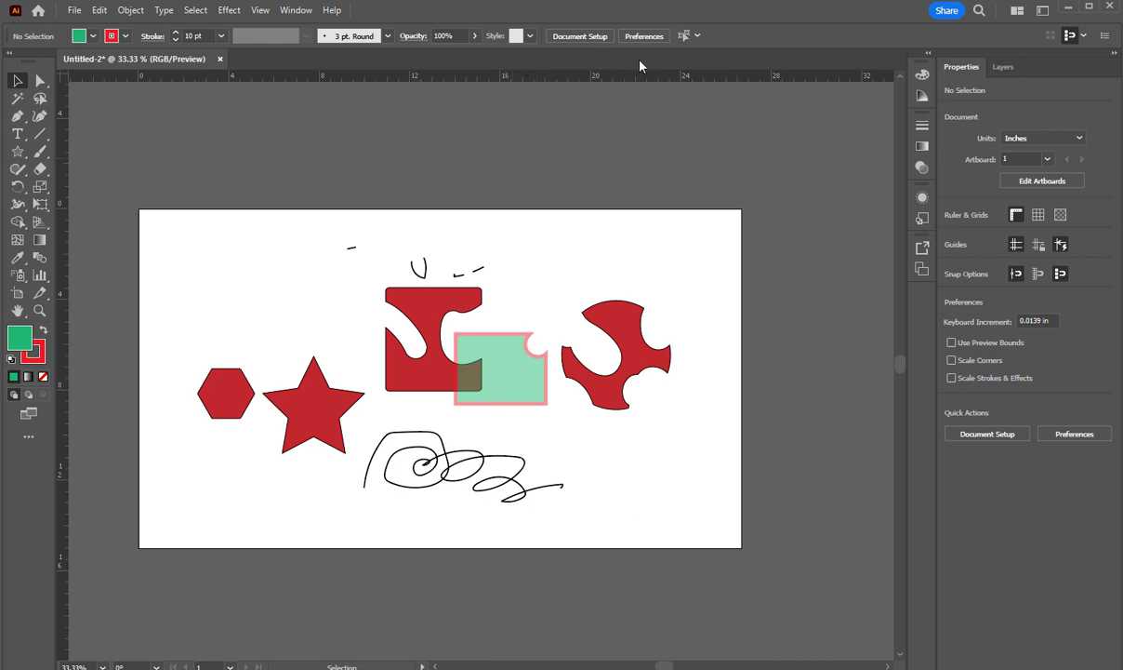
- Move the red hexagon up to about X 3.3 in, Y 4.06 in, near the artboard's upper-left area
{"action": "left_click", "coordinate": [471, 352]}
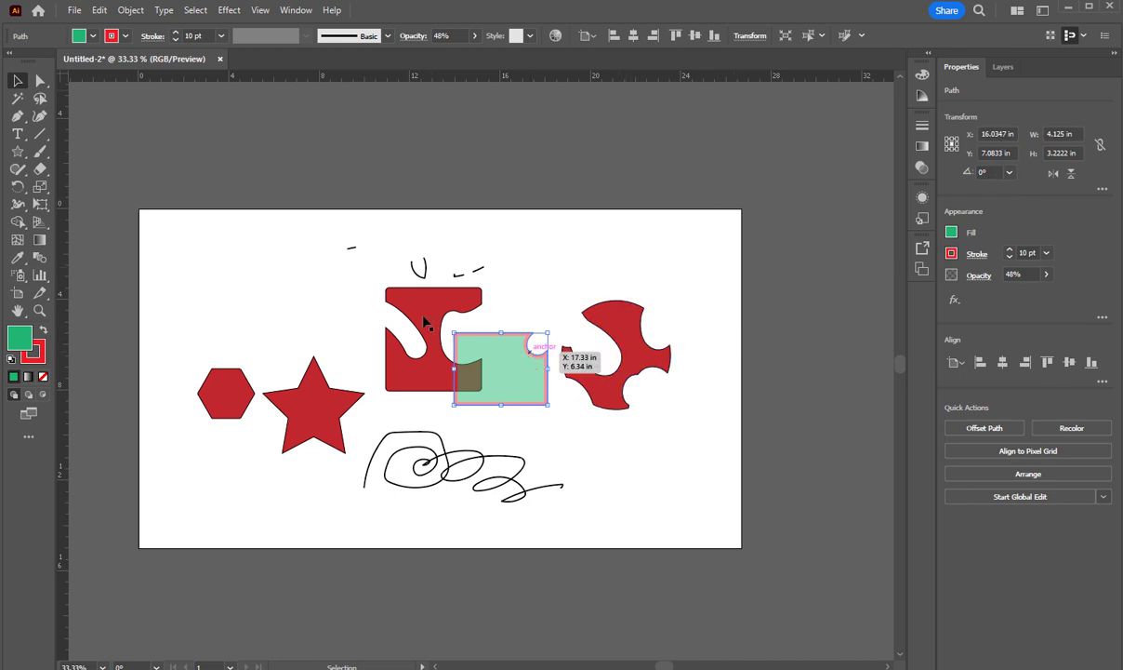
{"action": "left_click", "coordinate": [223, 387]}
{"action": "left_click_drag", "start_coordinate": [230, 394], "coordinate": [217, 311]}
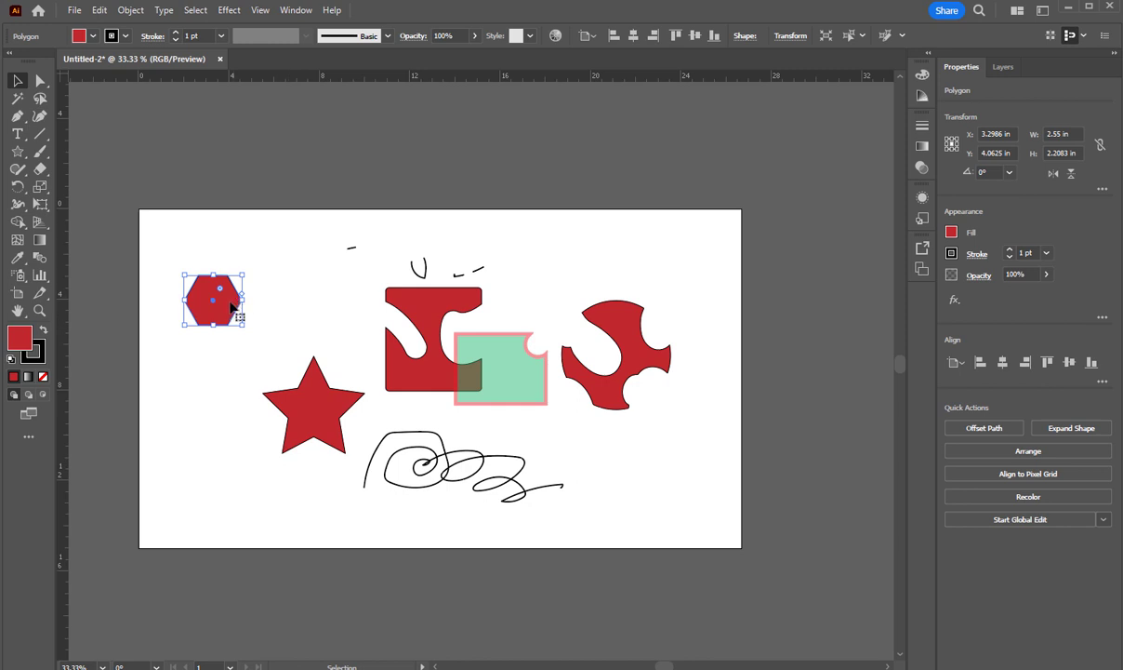
- Move the red hexagon to about X 22.6 in, Y 12.2 in near the artboard's lower-right corner and set its rotation to 120°
{"action": "left_click_drag", "start_coordinate": [233, 307], "coordinate": [620, 268]}
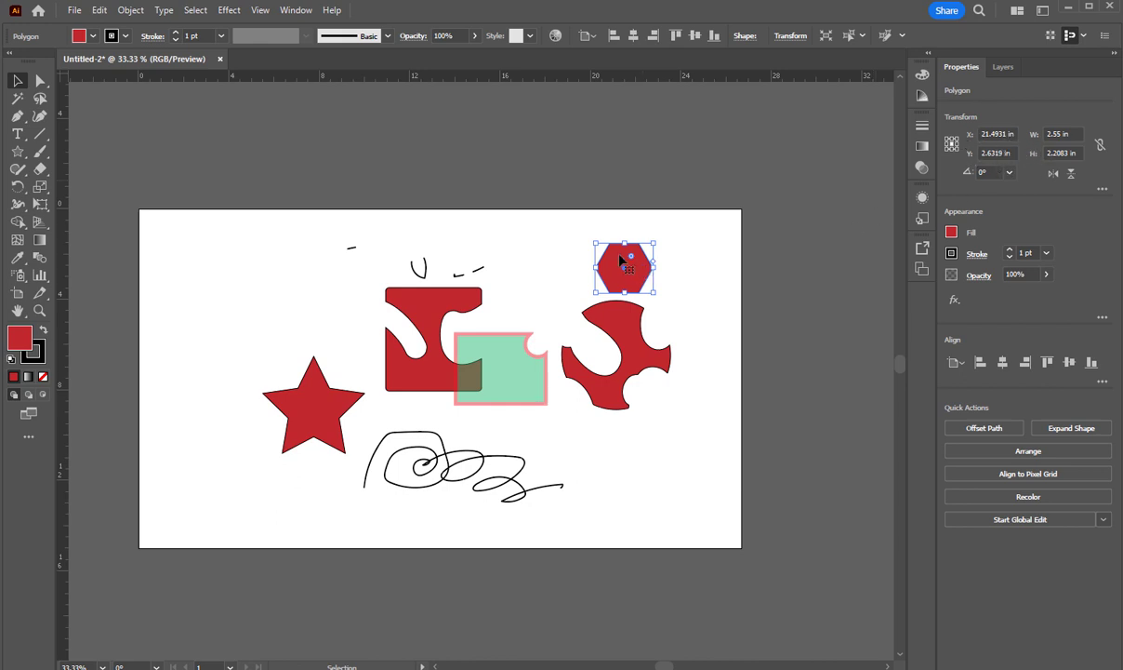
{"action": "left_click_drag", "start_coordinate": [622, 255], "coordinate": [646, 470]}
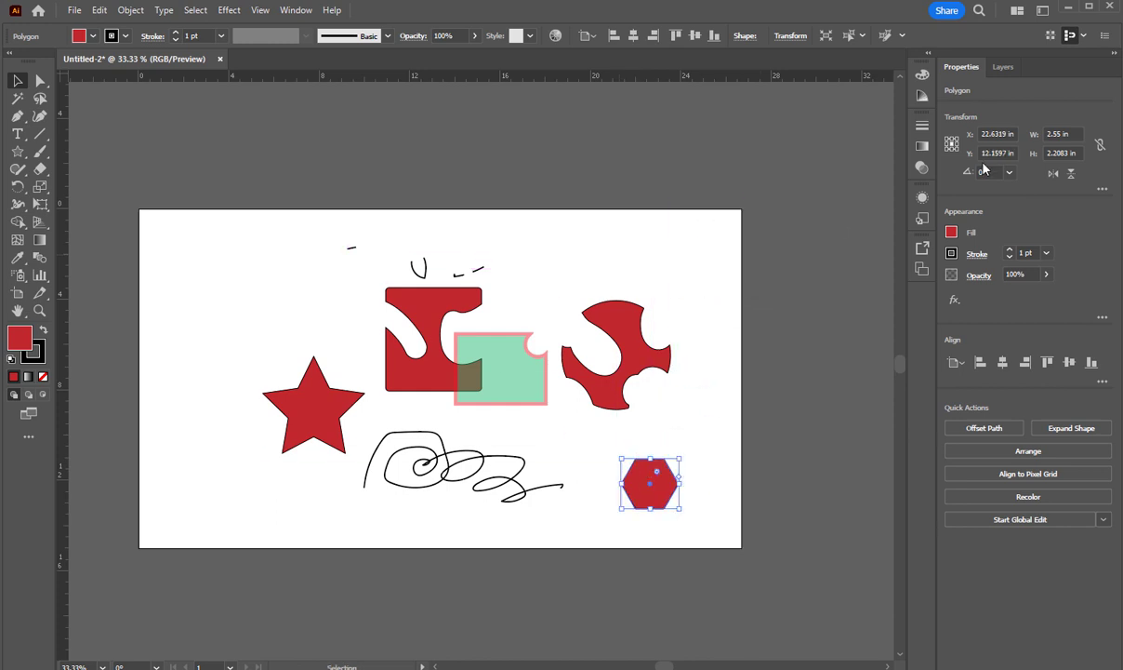
{"action": "left_click", "coordinate": [1010, 174]}
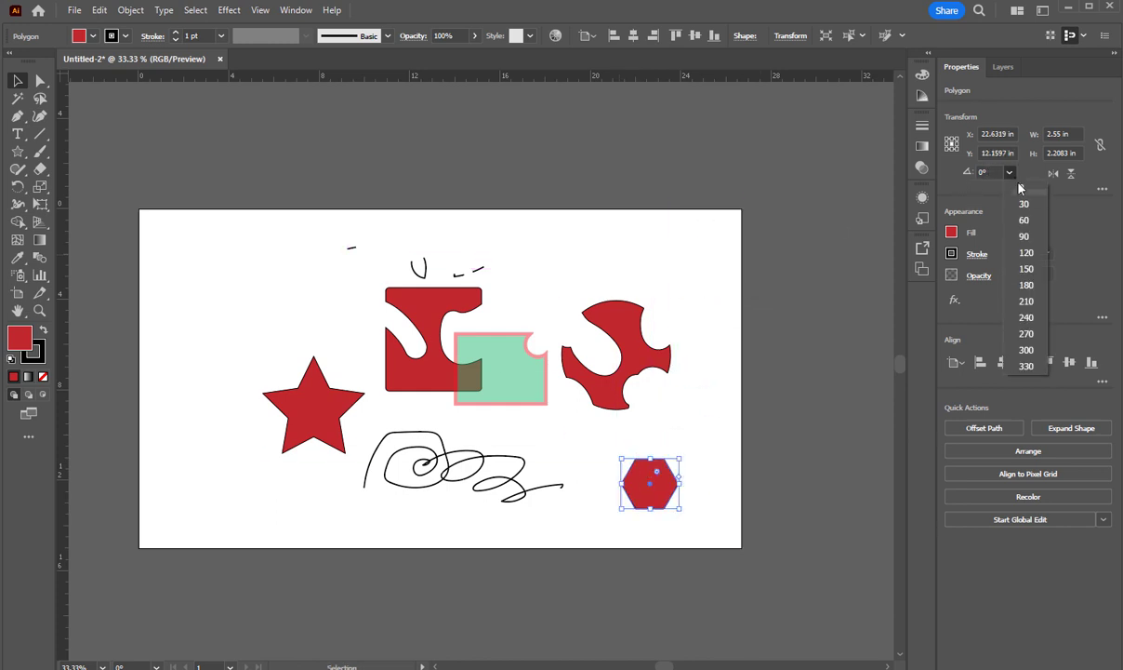
{"action": "left_click", "coordinate": [1027, 253]}
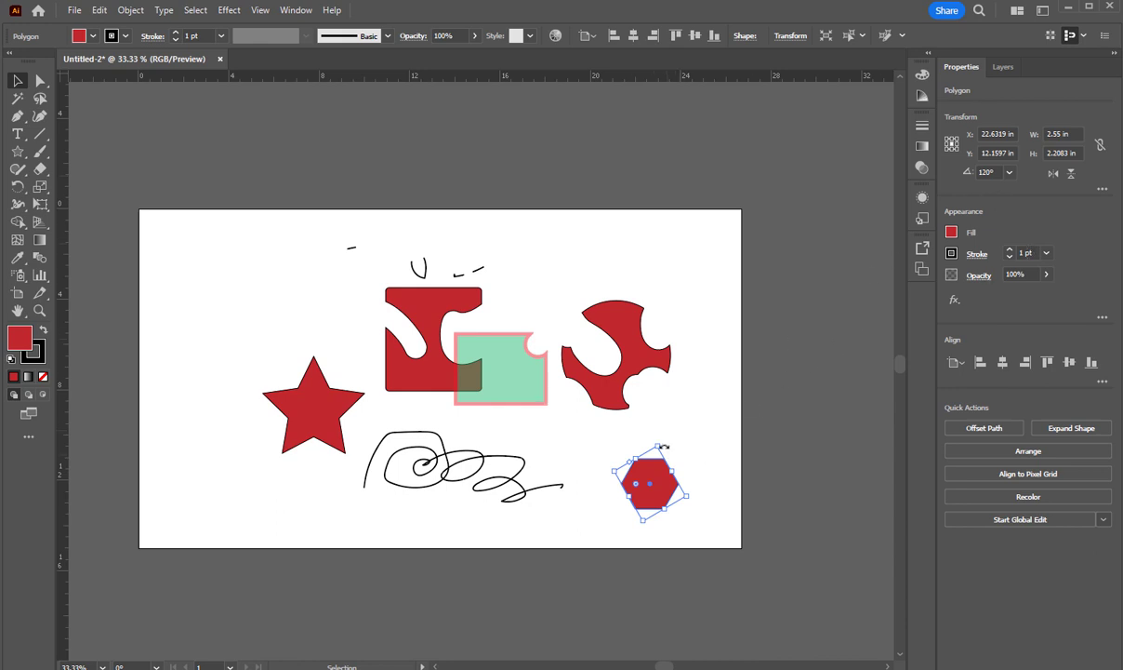
- Rotate the red hexagon by hand to 90° so it stands on a point, and deselect it
{"action": "mouse_move", "coordinate": [662, 445]}
{"action": "left_mouse_down"}
{"action": "mouse_move", "coordinate": [597, 434]}
{"action": "mouse_move", "coordinate": [651, 438]}
{"action": "mouse_move", "coordinate": [614, 474]}
{"action": "mouse_move", "coordinate": [642, 518]}
{"action": "mouse_move", "coordinate": [671, 456]}
{"action": "left_mouse_up"}
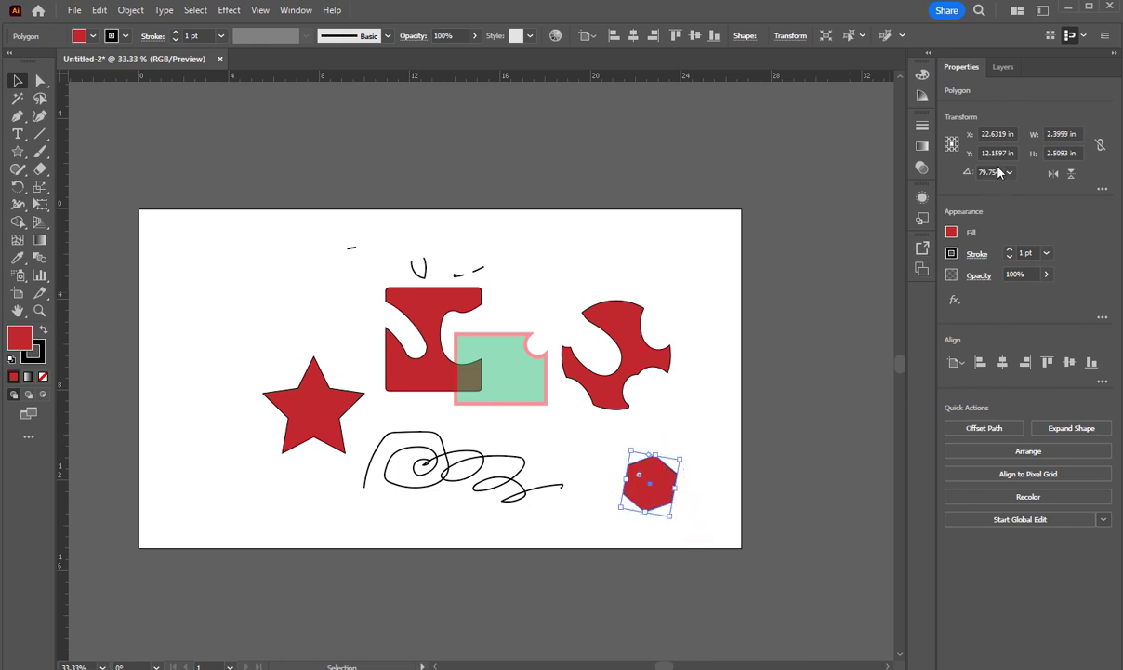
{"action": "left_click", "coordinate": [694, 444]}
{"action": "left_click", "coordinate": [671, 482]}
{"action": "left_click_drag", "start_coordinate": [683, 454], "coordinate": [671, 454]}
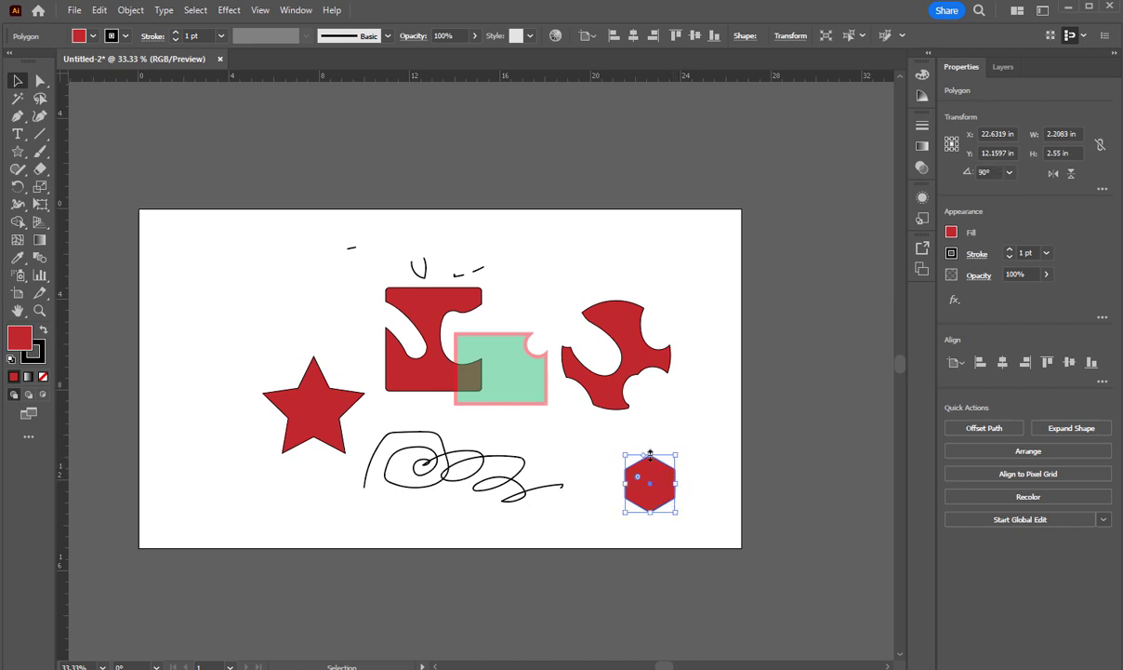
{"action": "left_click", "coordinate": [674, 514]}
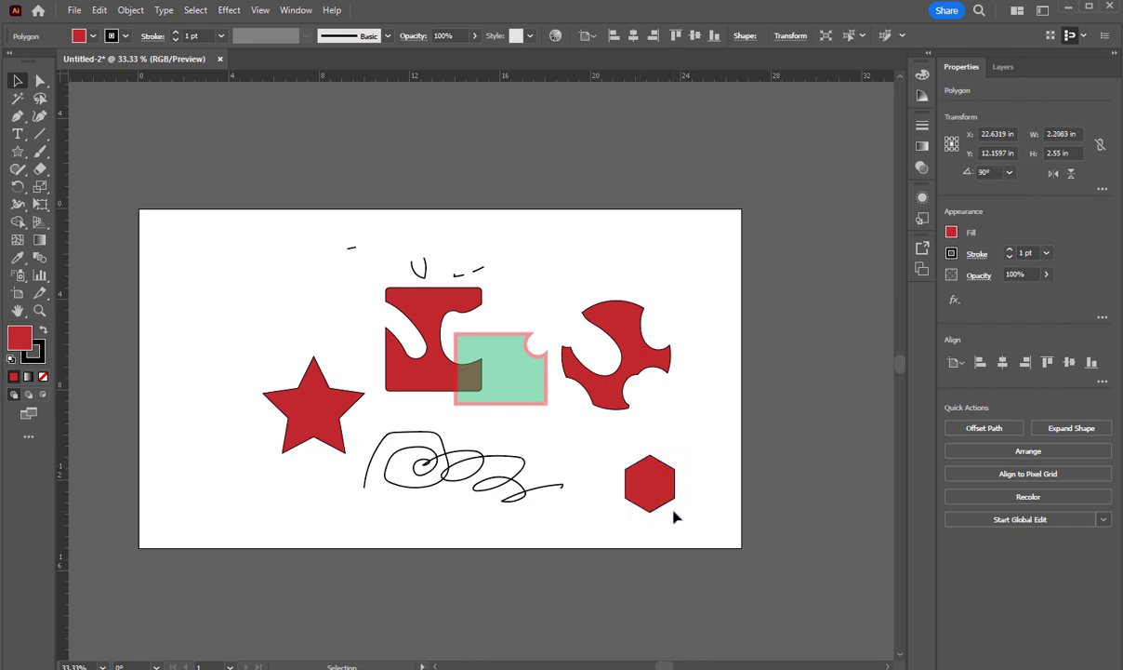
- Enlarge the red hexagon from its upper-right corner to about 3.94 in wide and 4.17 in high
{"action": "left_click", "coordinate": [651, 488]}
{"action": "left_click_drag", "start_coordinate": [679, 454], "coordinate": [692, 430]}
{"action": "left_click_drag", "start_coordinate": [721, 379], "coordinate": [714, 419]}
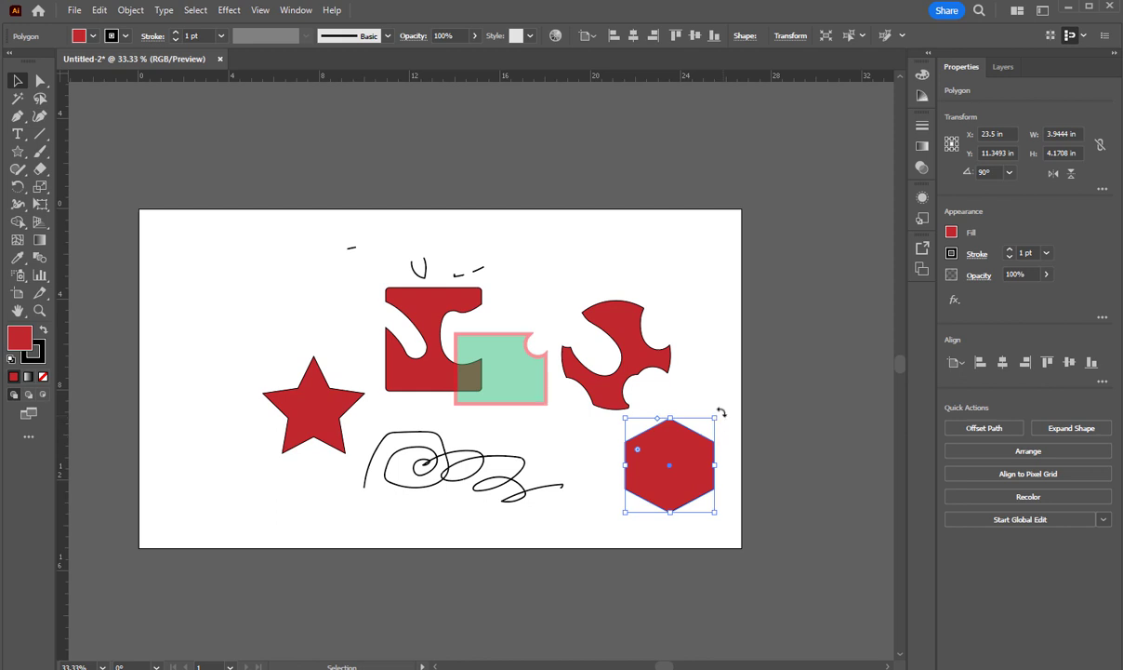
- Look over the effects available for the selected red hexagon without applying any
{"action": "left_click", "coordinate": [731, 418]}
{"action": "left_click", "coordinate": [695, 459]}
{"action": "mouse_move", "coordinate": [718, 415]}
{"action": "left_mouse_down"}
{"action": "mouse_move", "coordinate": [730, 458]}
{"action": "mouse_move", "coordinate": [707, 401]}
{"action": "mouse_move", "coordinate": [724, 416]}
{"action": "left_mouse_up"}
{"action": "left_click", "coordinate": [954, 299]}
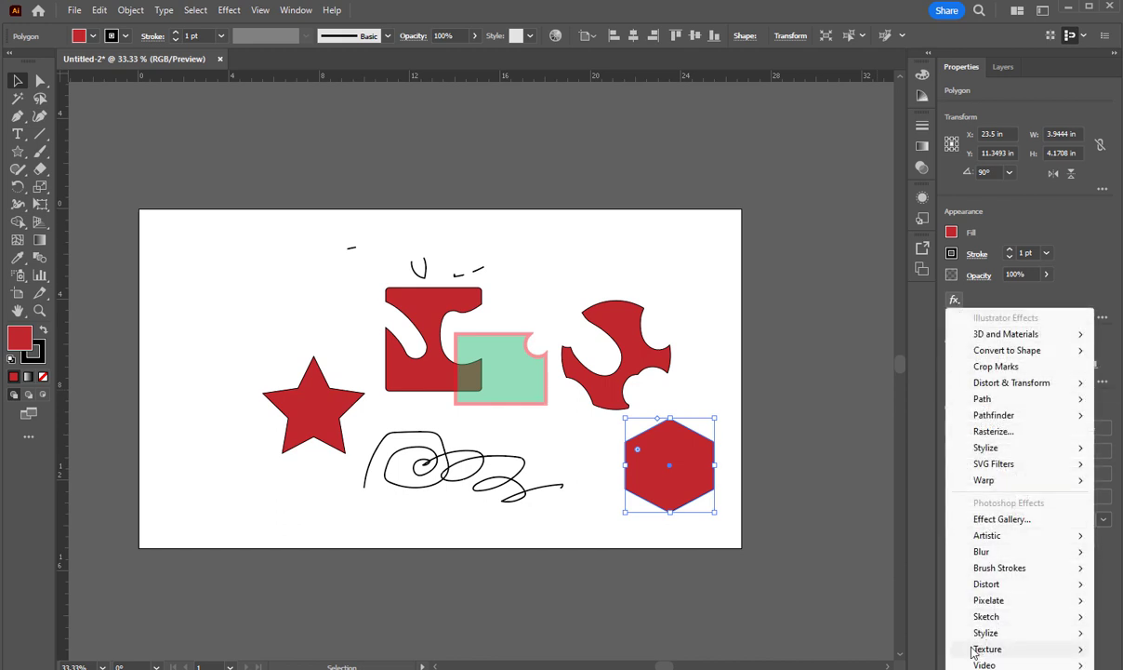
{"action": "left_click", "coordinate": [1076, 215]}
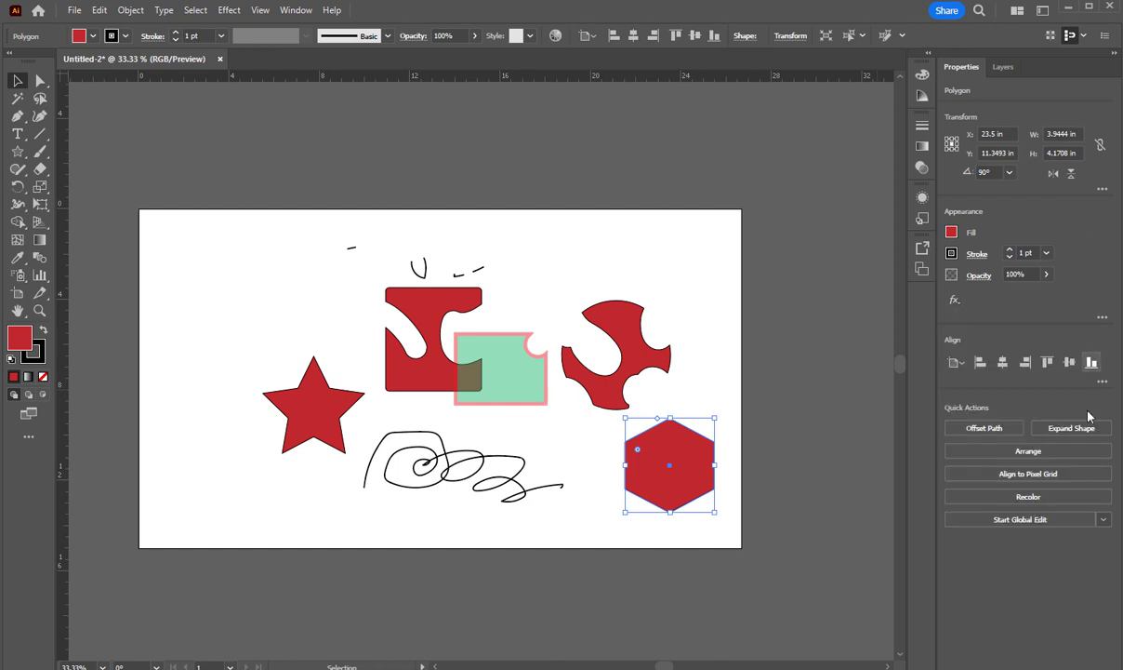